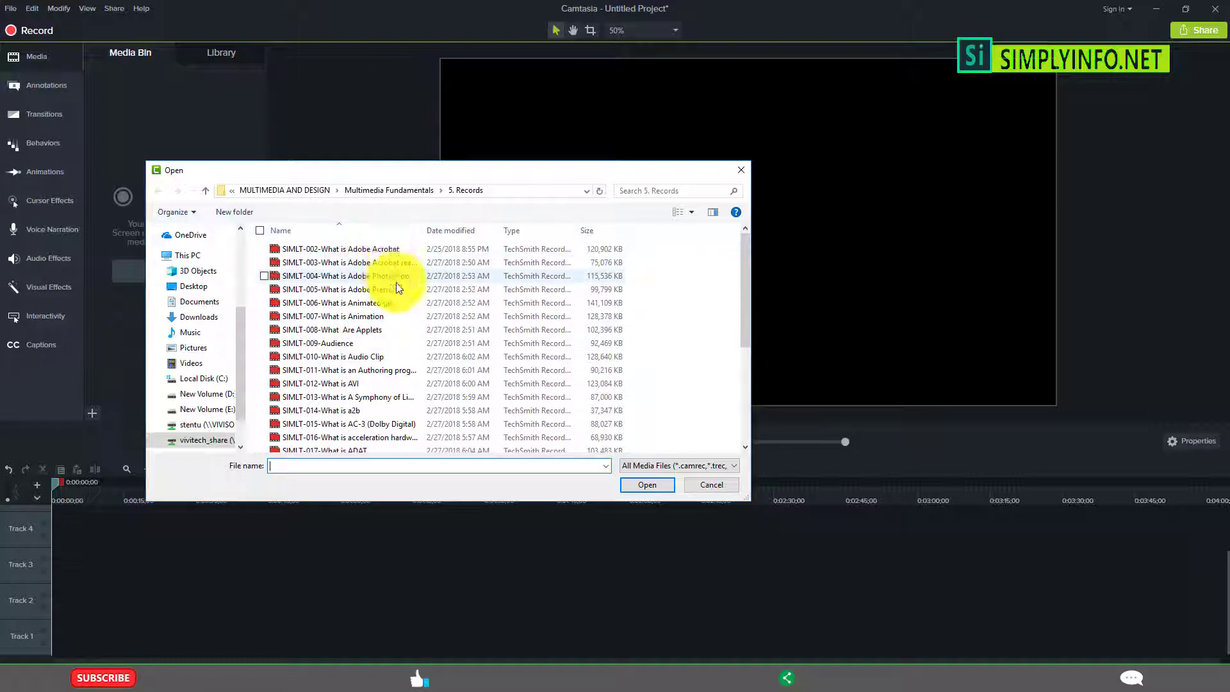
# Import the recording SIMLT-005-What is Adobe Premiere from the 5. Records folder into the media bin
pyautogui.click(356, 290)
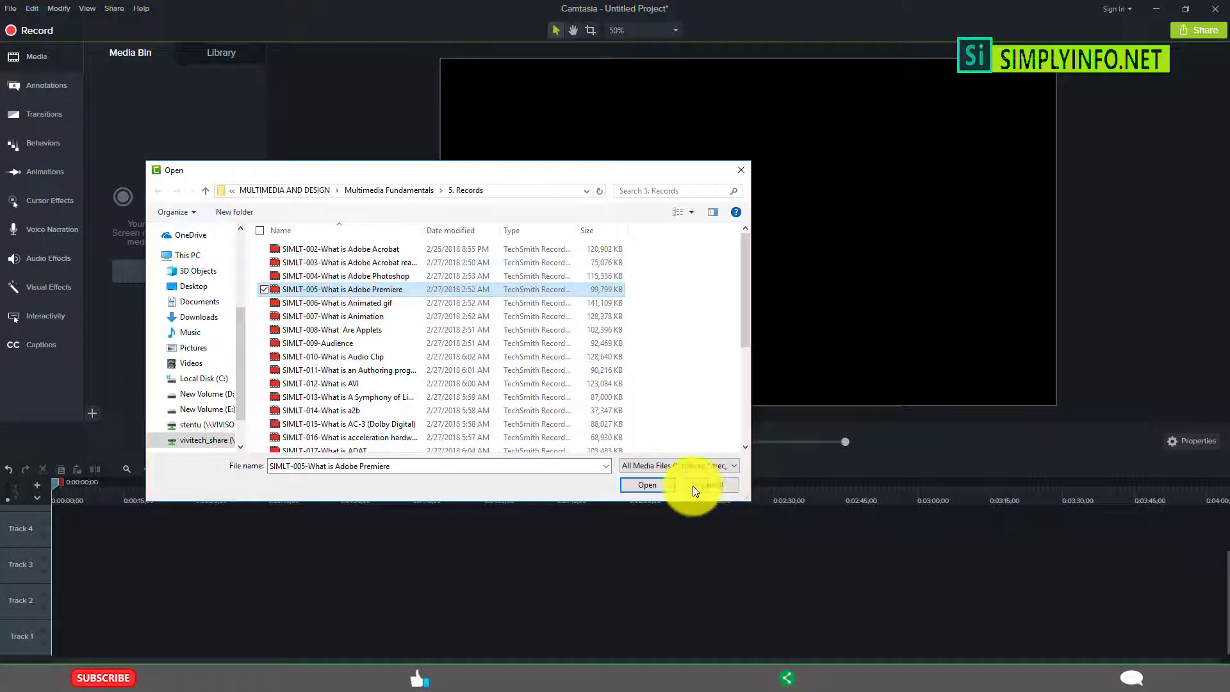
pyautogui.click(647, 485)
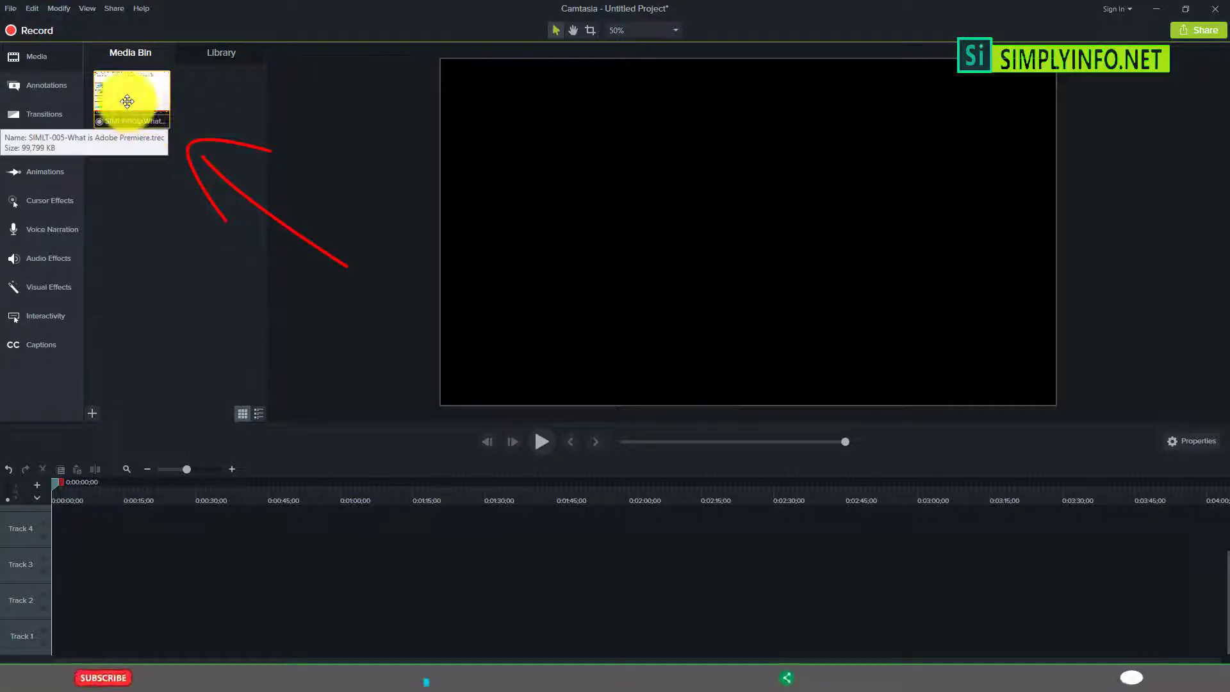
# Place the imported recording at the start of the timeline and move the playhead to 0:00:35;12
pyautogui.moveTo(128, 102); pyautogui.dragTo(38, 648)
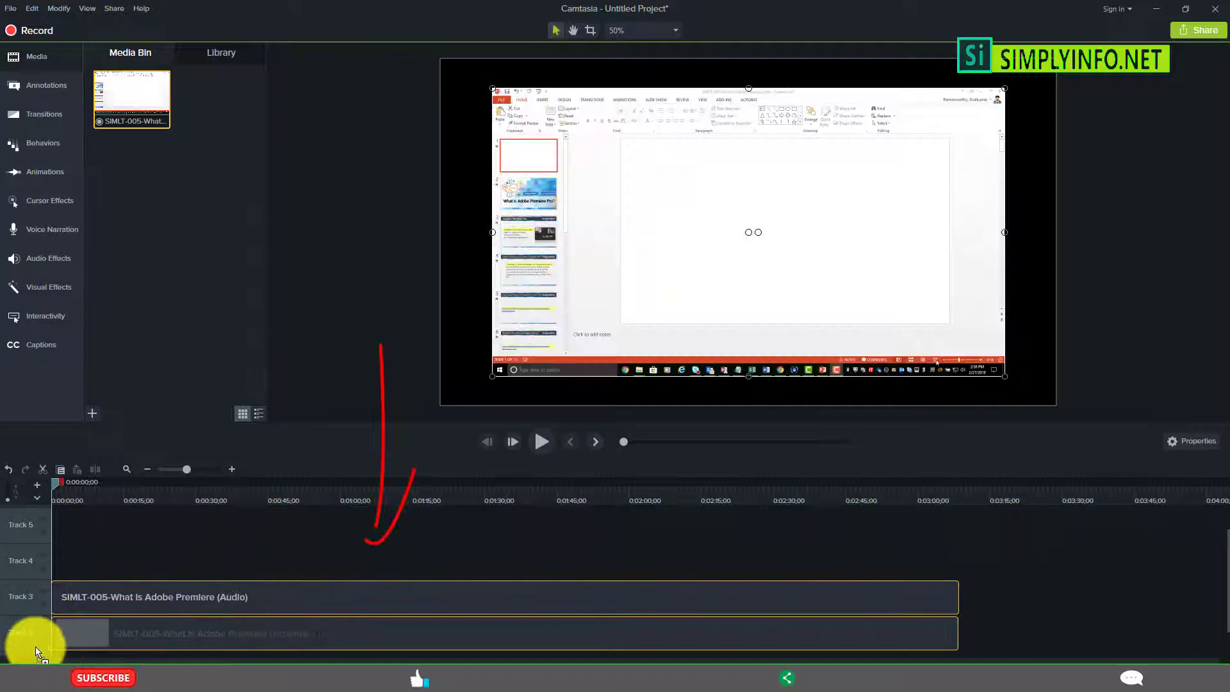
pyautogui.click(298, 544)
pyautogui.moveTo(164, 494); pyautogui.dragTo(221, 491)
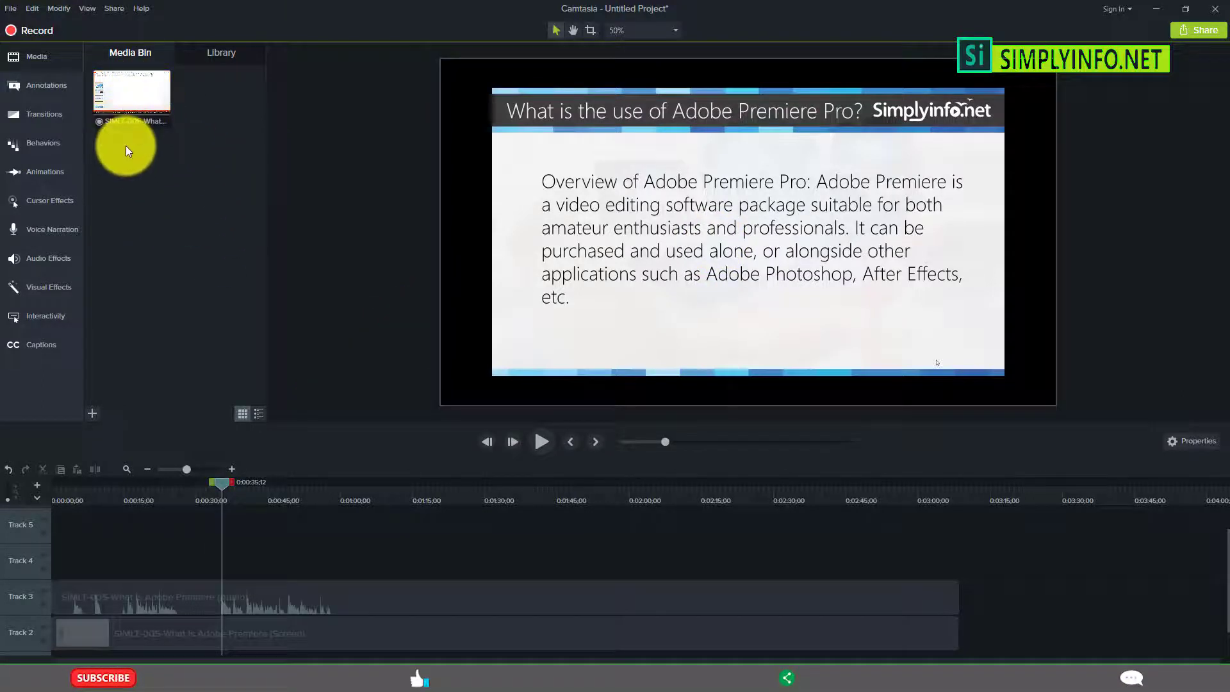
# View the file details of the SIMLT-005 recording in the media bin, including its path, tracks and dimensions
pyautogui.click(143, 90)
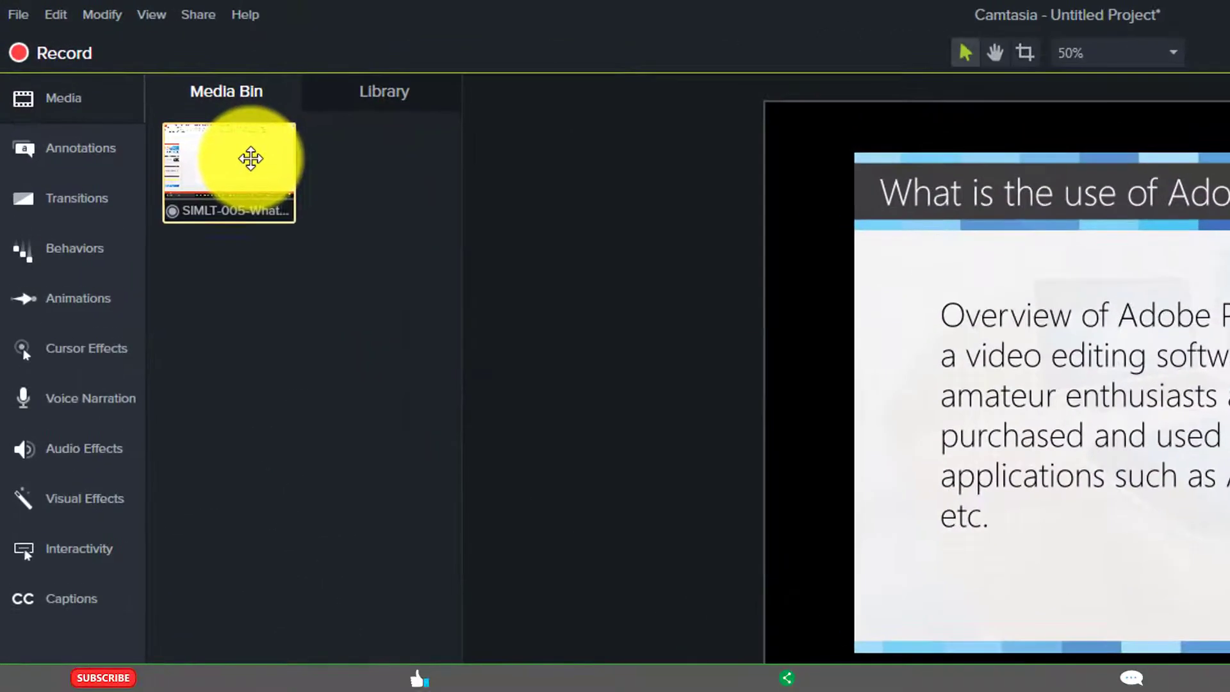
pyautogui.rightClick(152, 96)
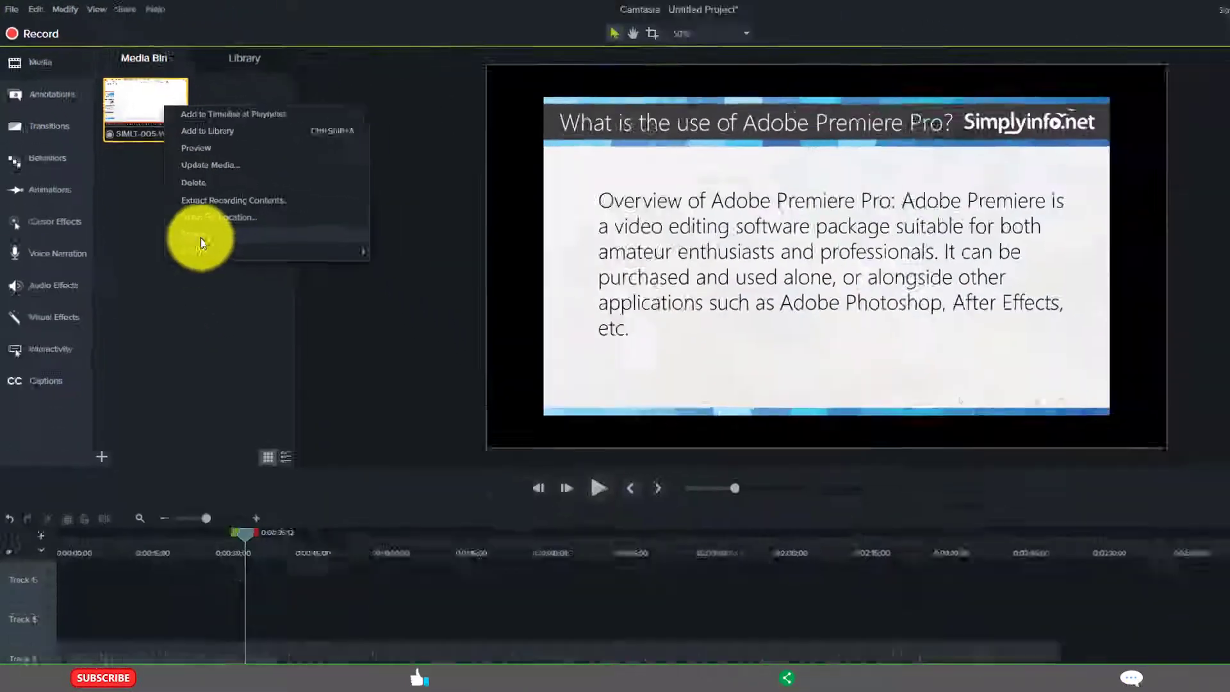
pyautogui.click(312, 370)
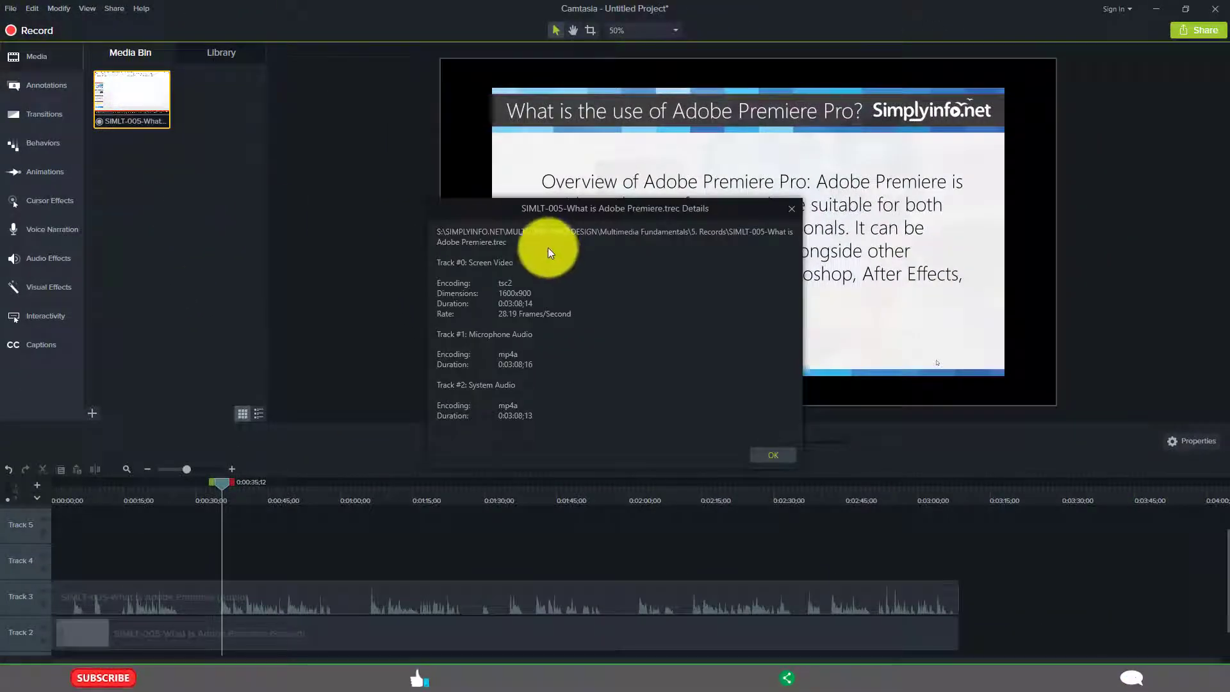
pyautogui.moveTo(541, 206); pyautogui.dragTo(298, 190)
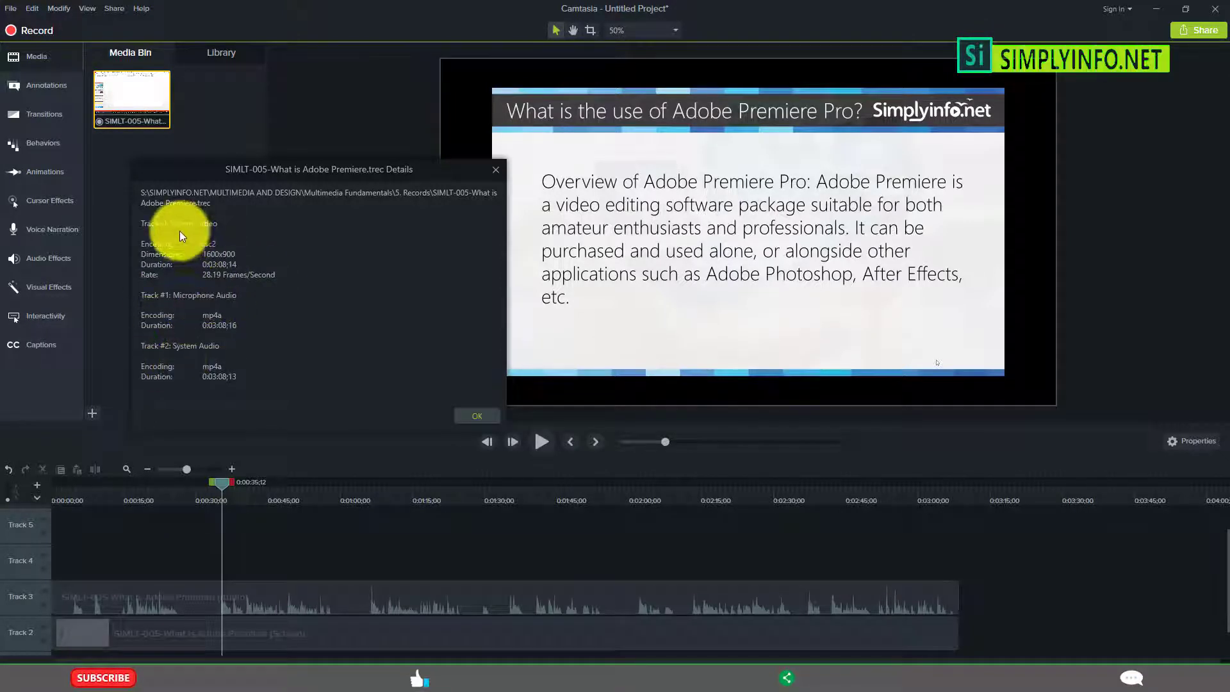
pyautogui.press('Escape')
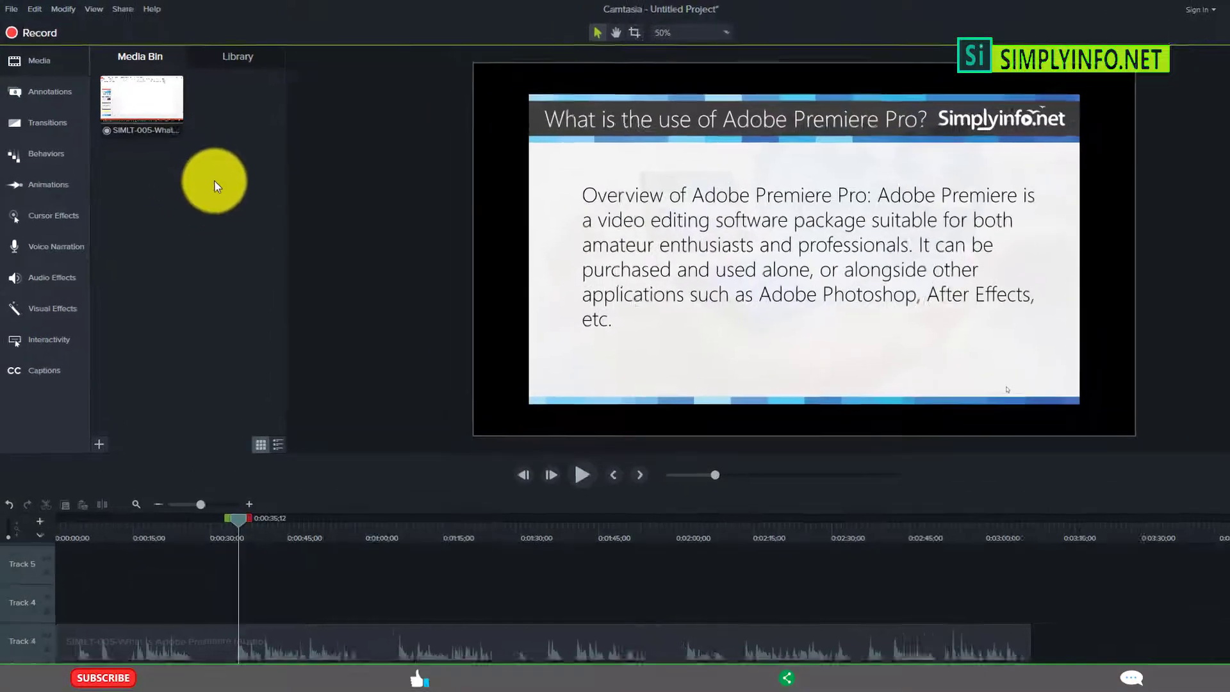
# Import the images bg-02 and bg-03 from the 3. Resources folder into the media bin
pyautogui.rightClick(174, 176)
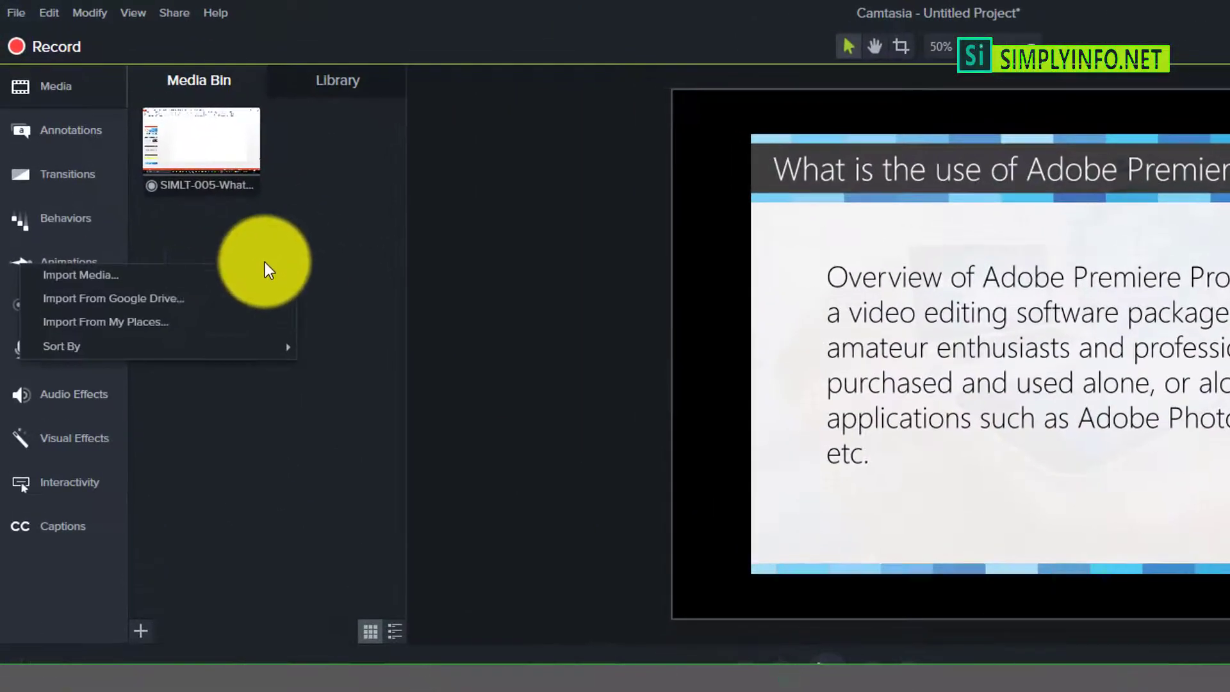
pyautogui.rightClick(198, 210)
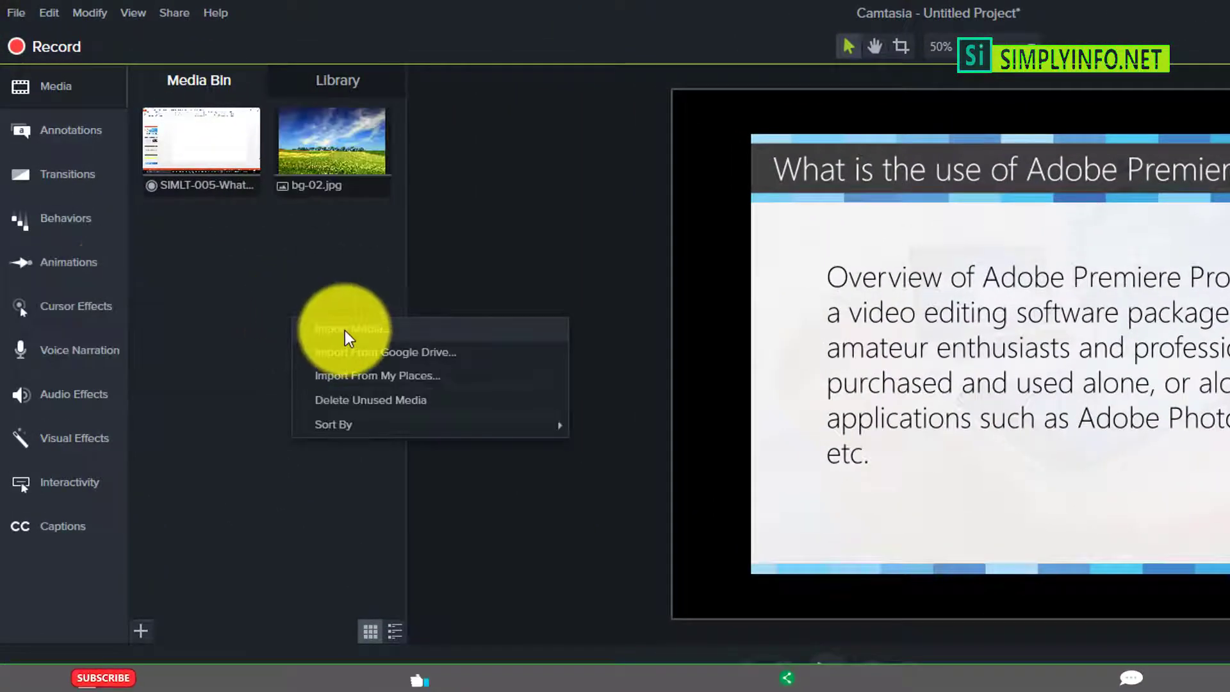
pyautogui.click(345, 329)
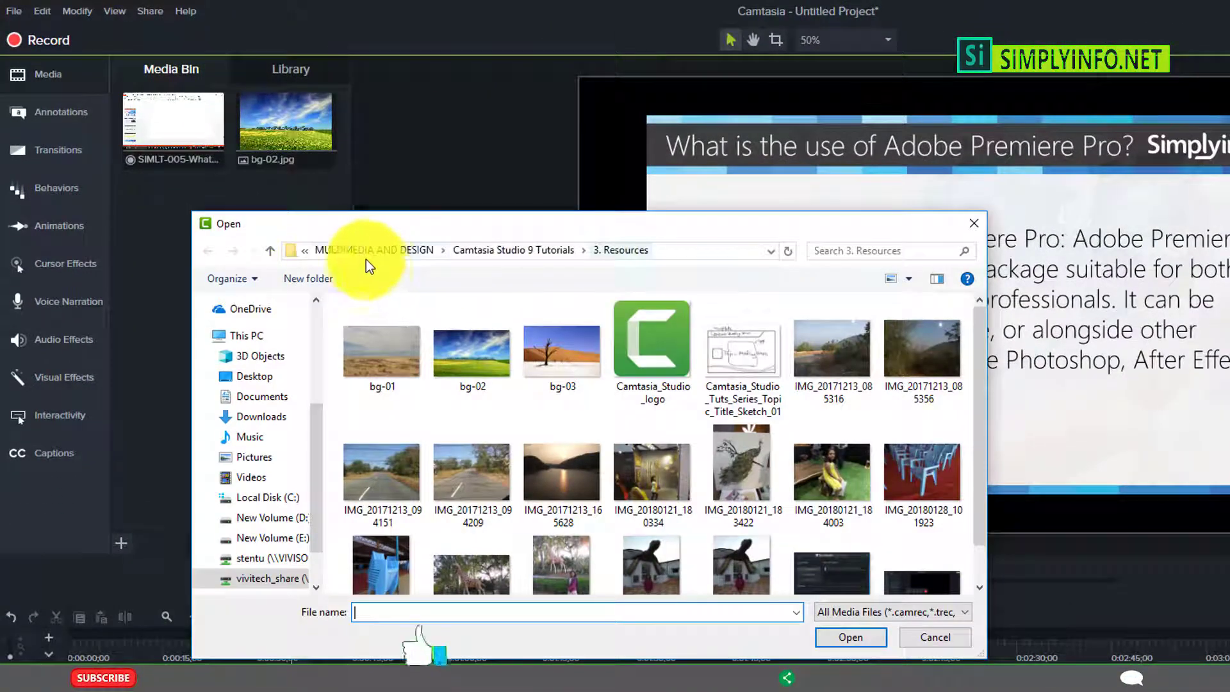
pyautogui.scroll(-3, 594, 478)
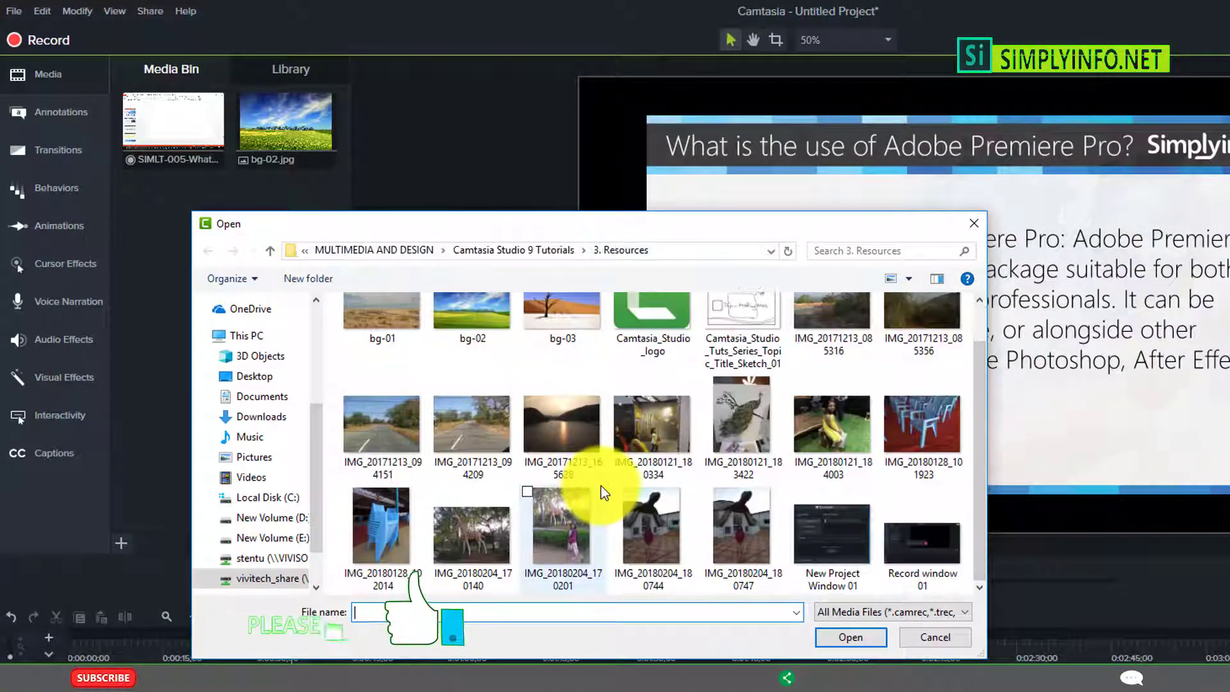
pyautogui.scroll(3, 601, 486)
pyautogui.click(601, 375)
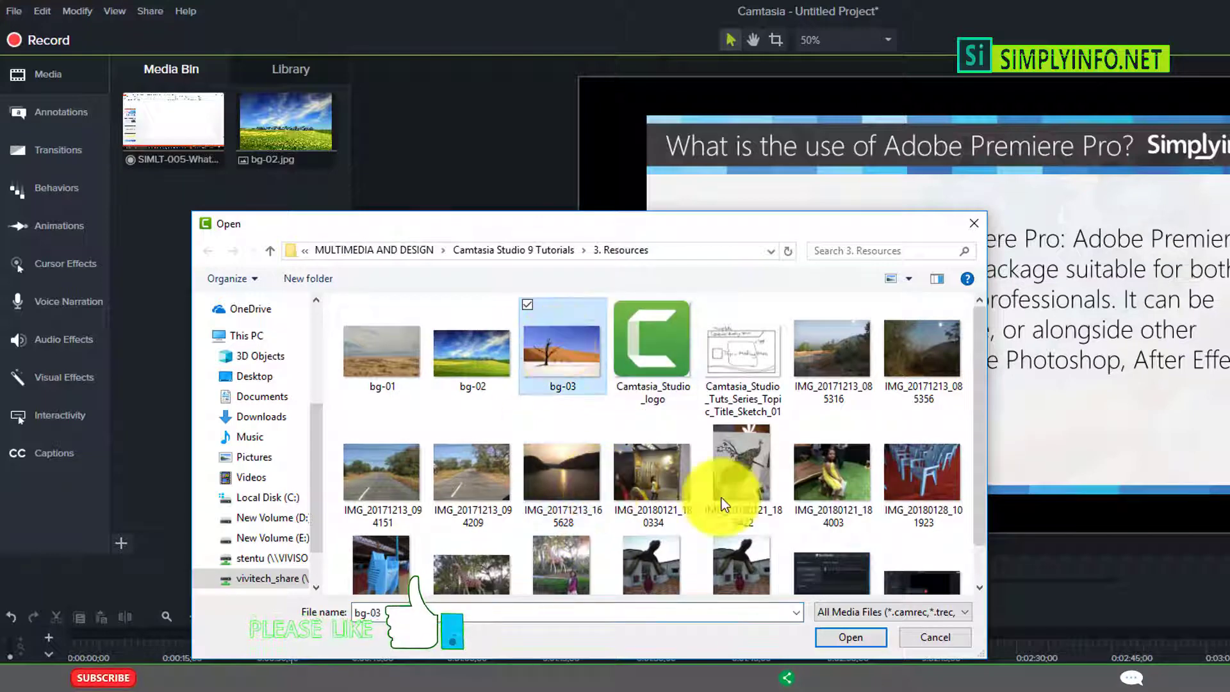
pyautogui.click(837, 639)
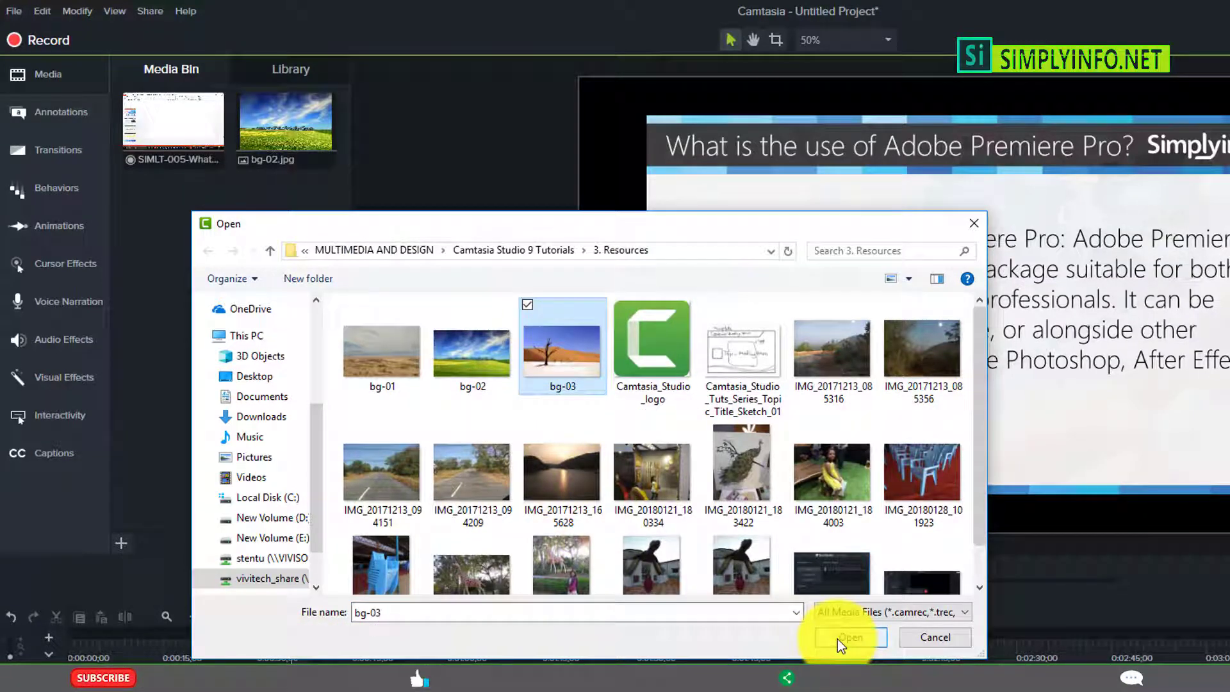
# View the file details of the bg-03.jpg image in the media bin, such as its location and dimensions
pyautogui.click(166, 217)
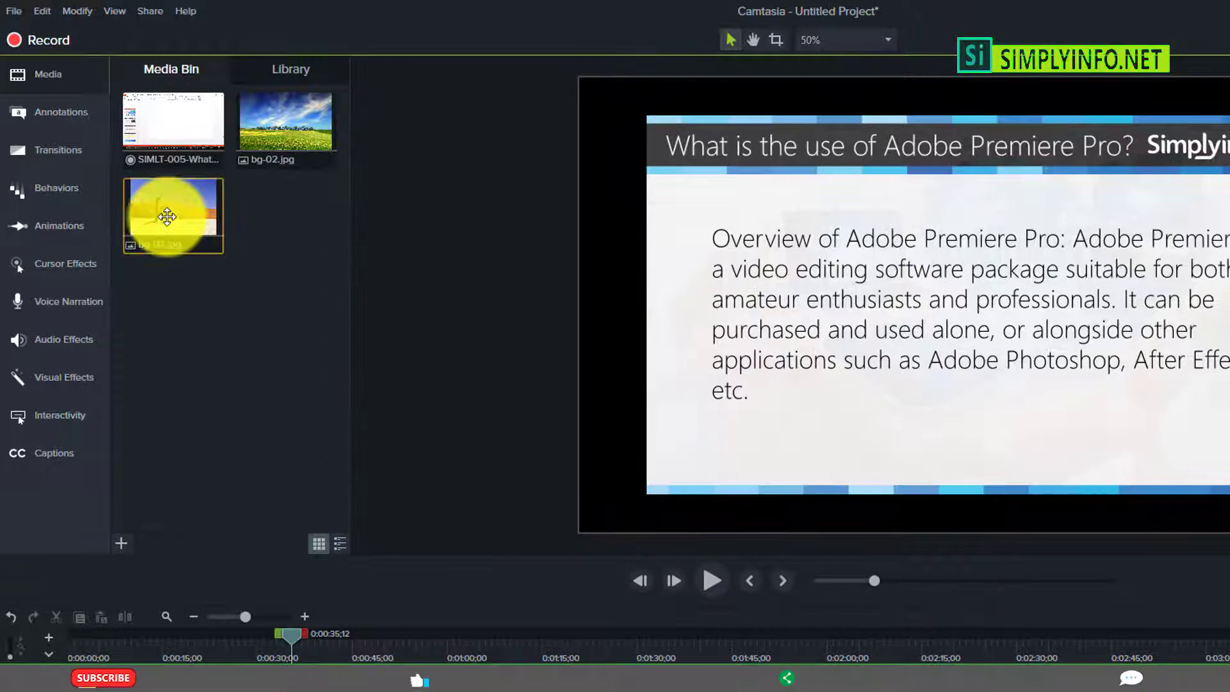
pyautogui.rightClick(202, 239)
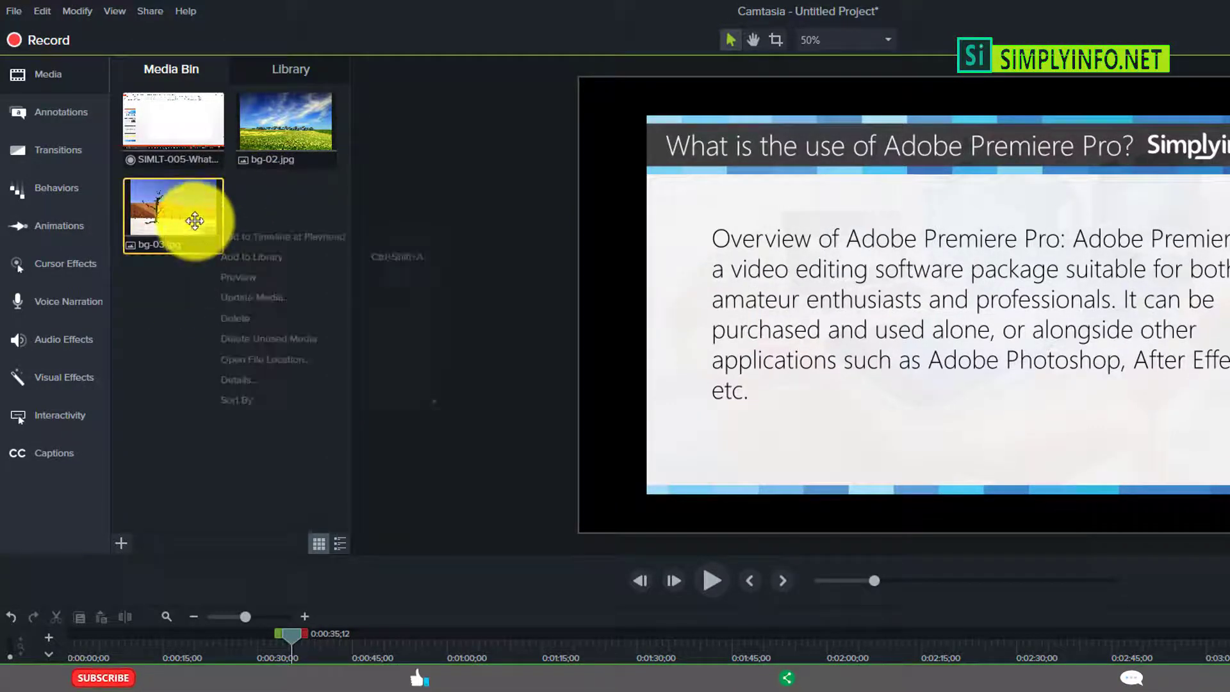
pyautogui.click(245, 379)
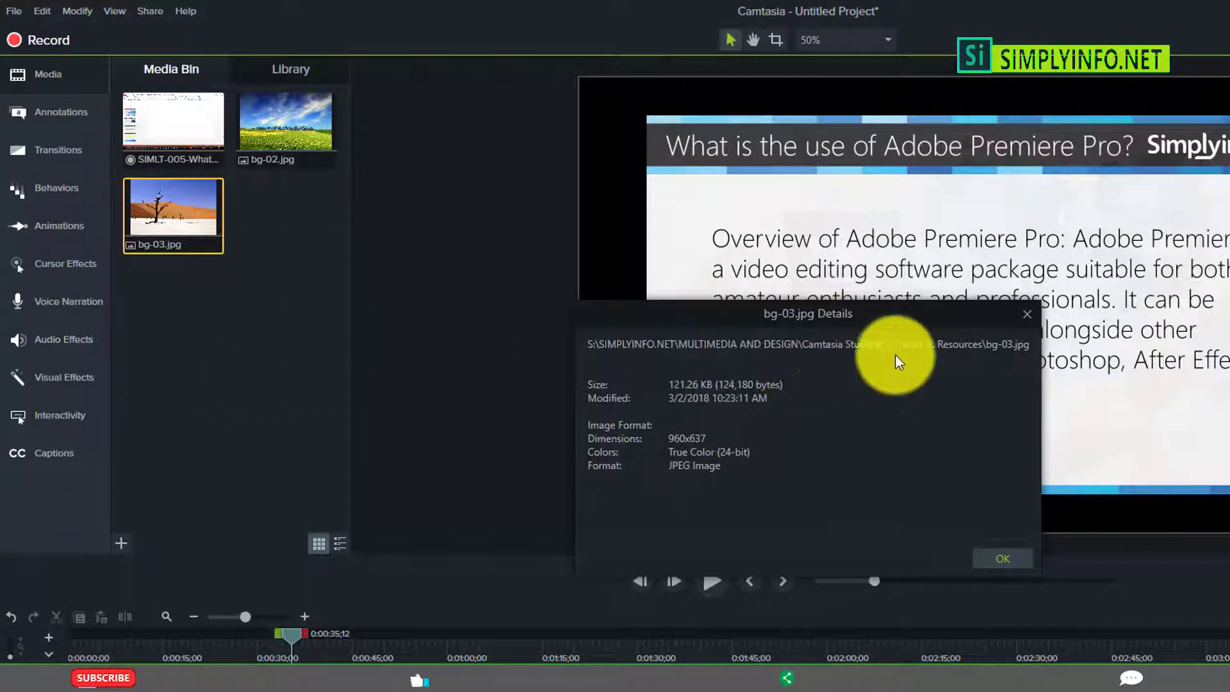
pyautogui.click(993, 557)
# Delete the bg-02.jpg image from the media bin
pyautogui.rightClick(254, 311)
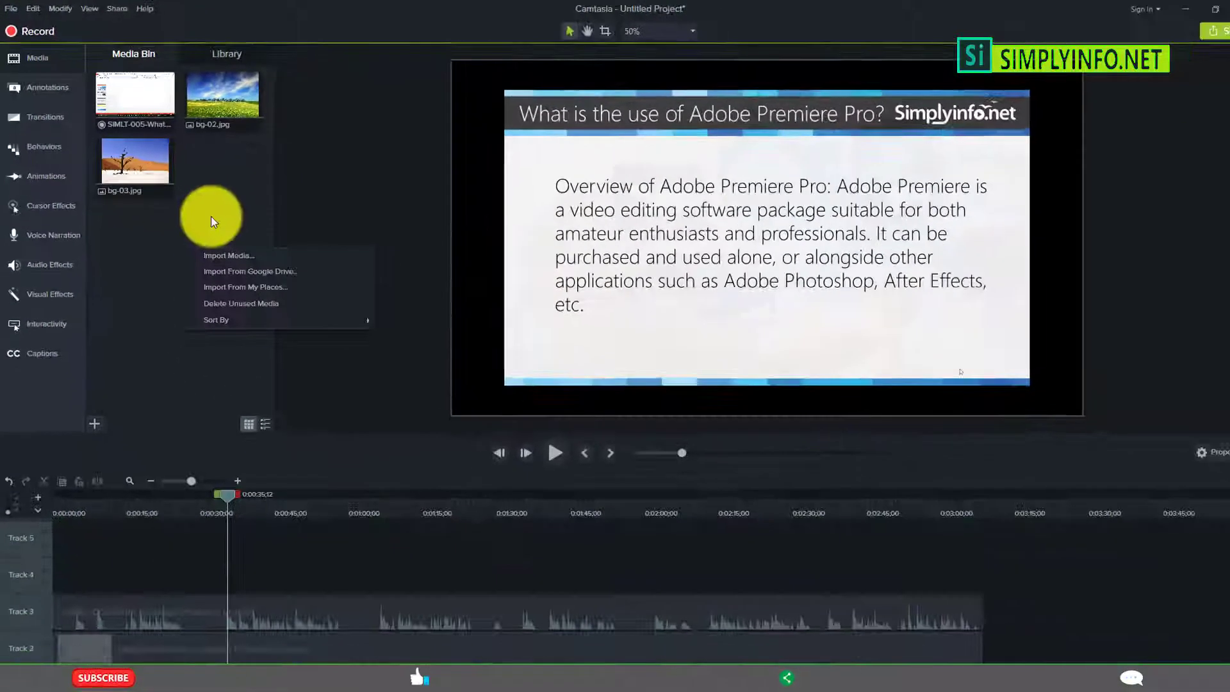
pyautogui.click(288, 139)
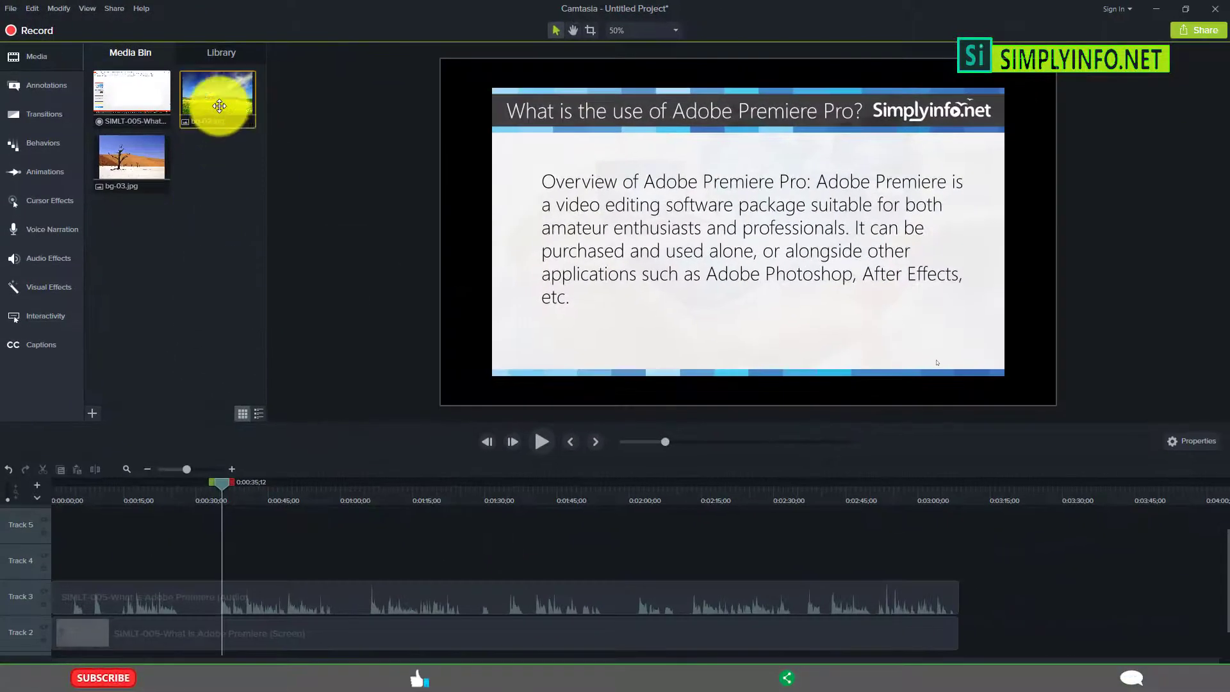
pyautogui.rightClick(219, 106)
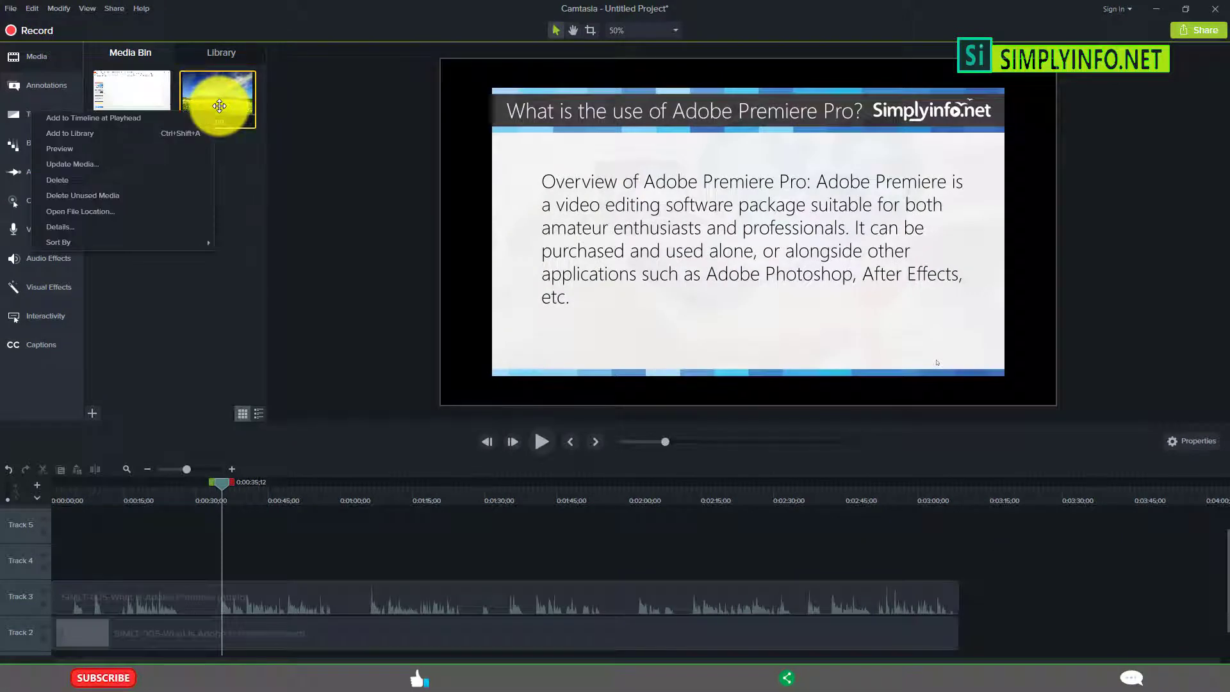
pyautogui.click(63, 178)
# Filter the import file list to audio files and import PM_001_What is Project Management_Refined1 into the media bin
pyautogui.rightClick(178, 161)
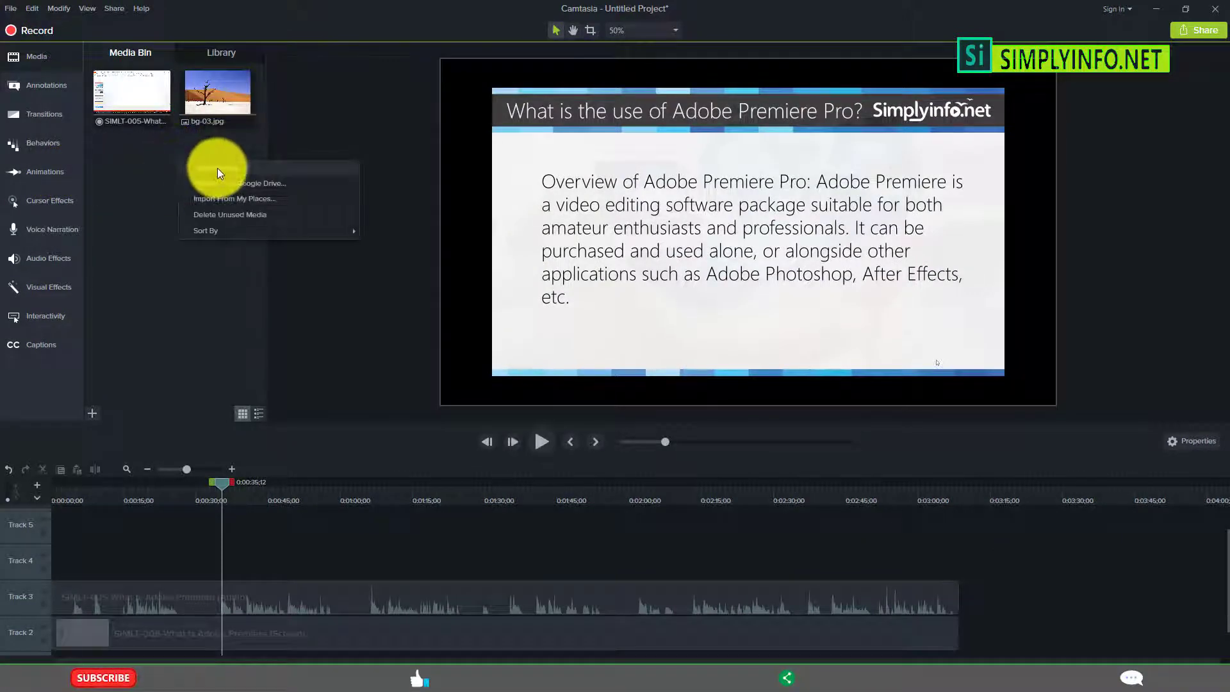
pyautogui.click(218, 168)
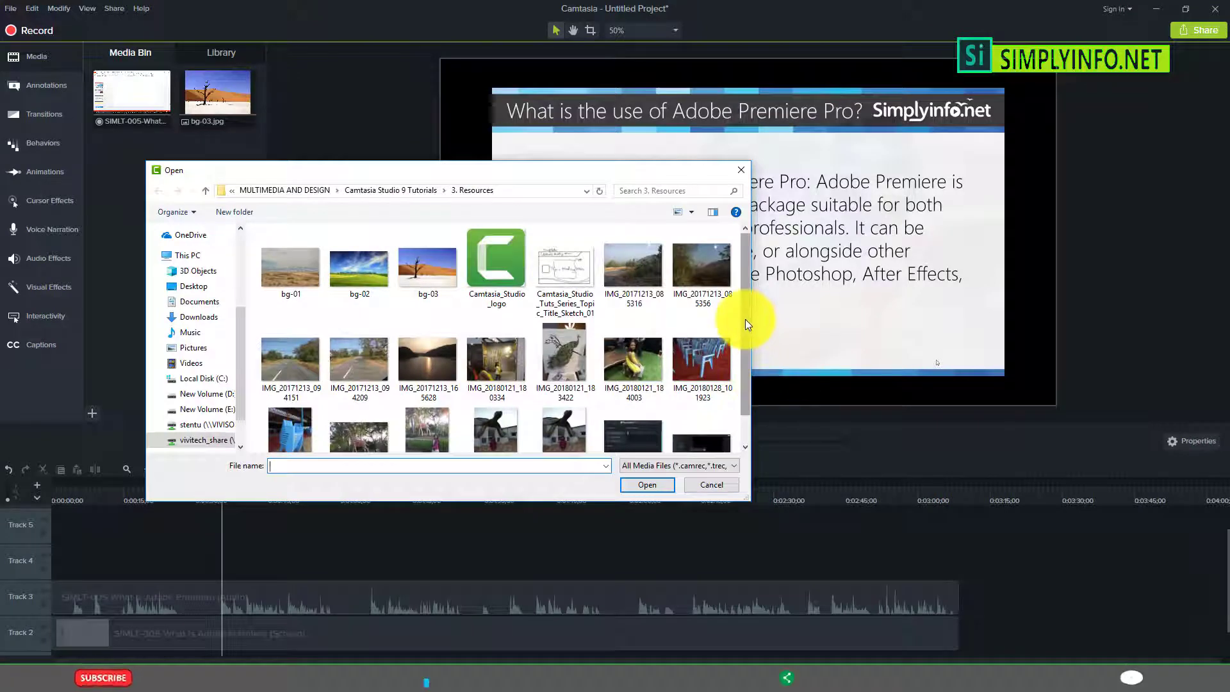
pyautogui.click(732, 464)
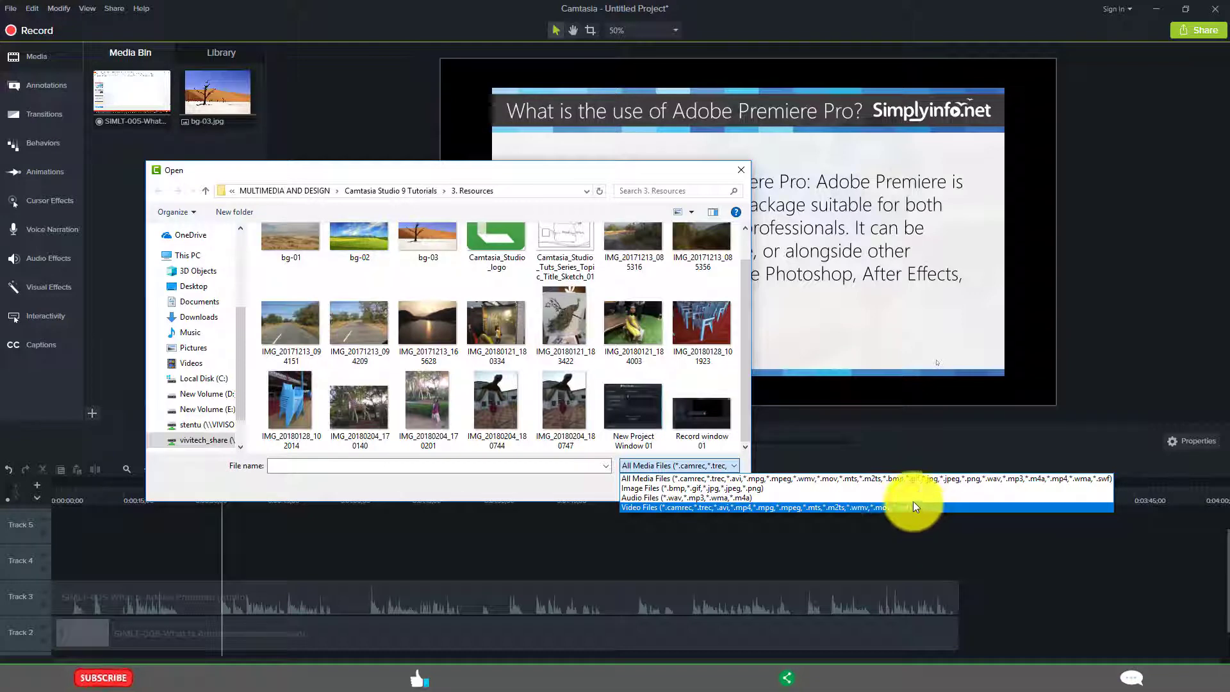
pyautogui.click(411, 177)
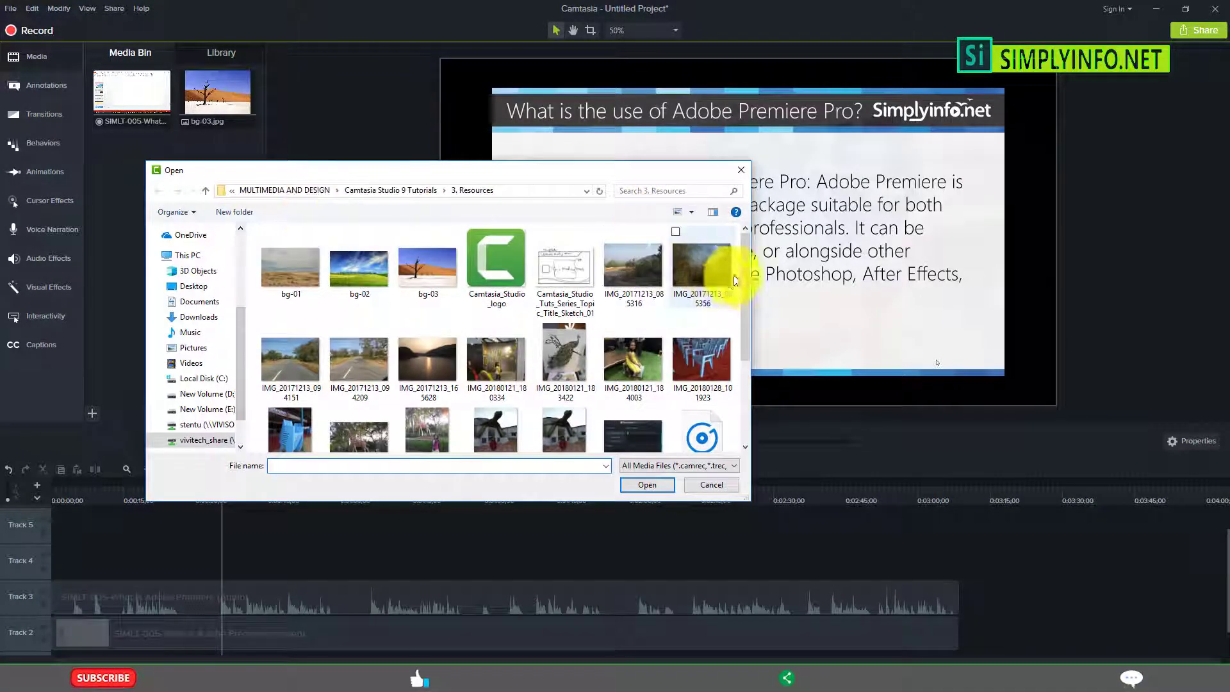
pyautogui.moveTo(746, 286); pyautogui.dragTo(747, 384)
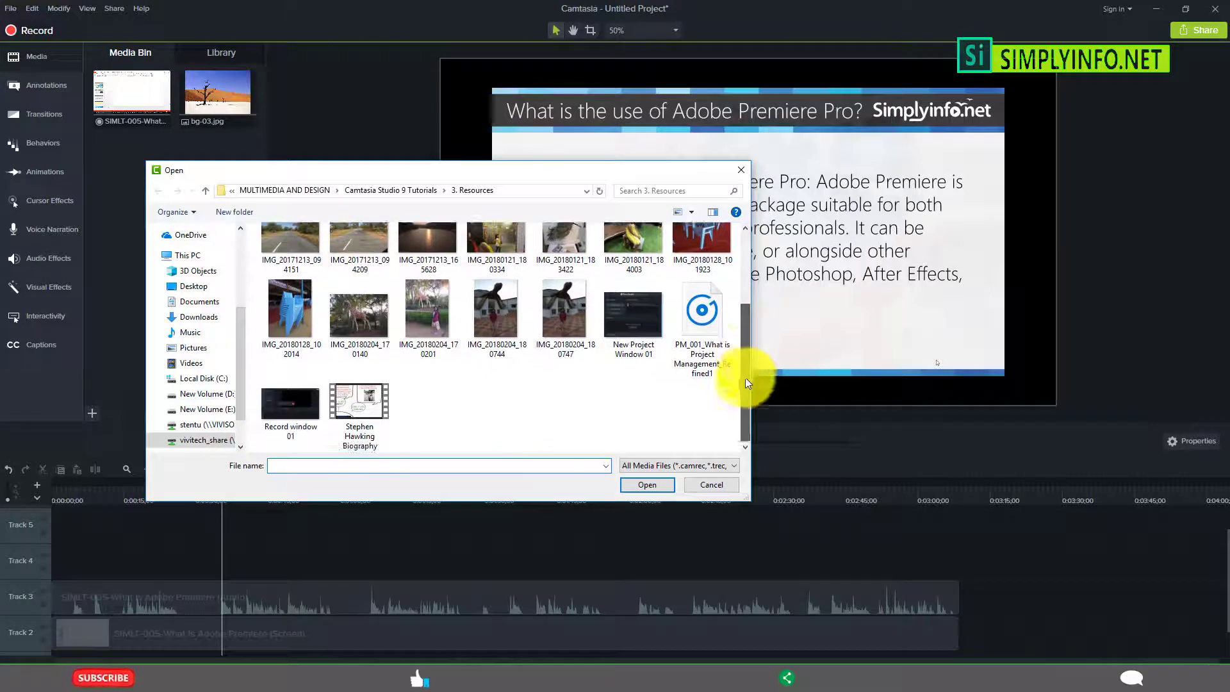
pyautogui.click(639, 467)
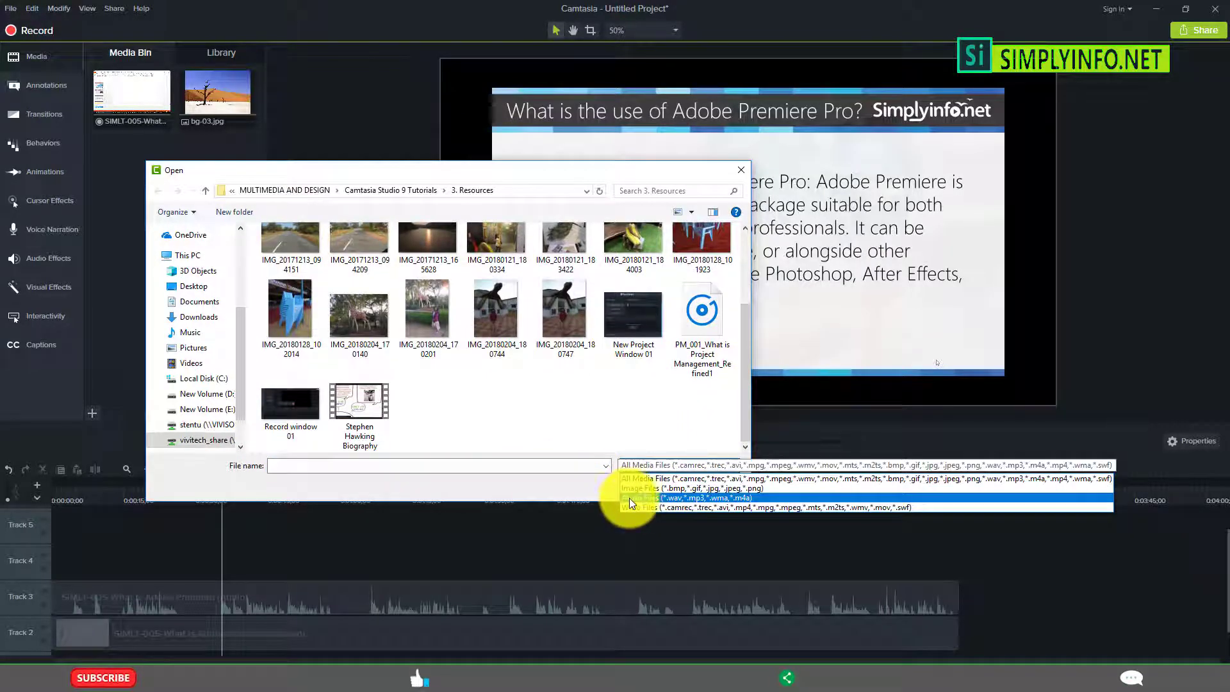
pyautogui.click(629, 498)
pyautogui.click(298, 269)
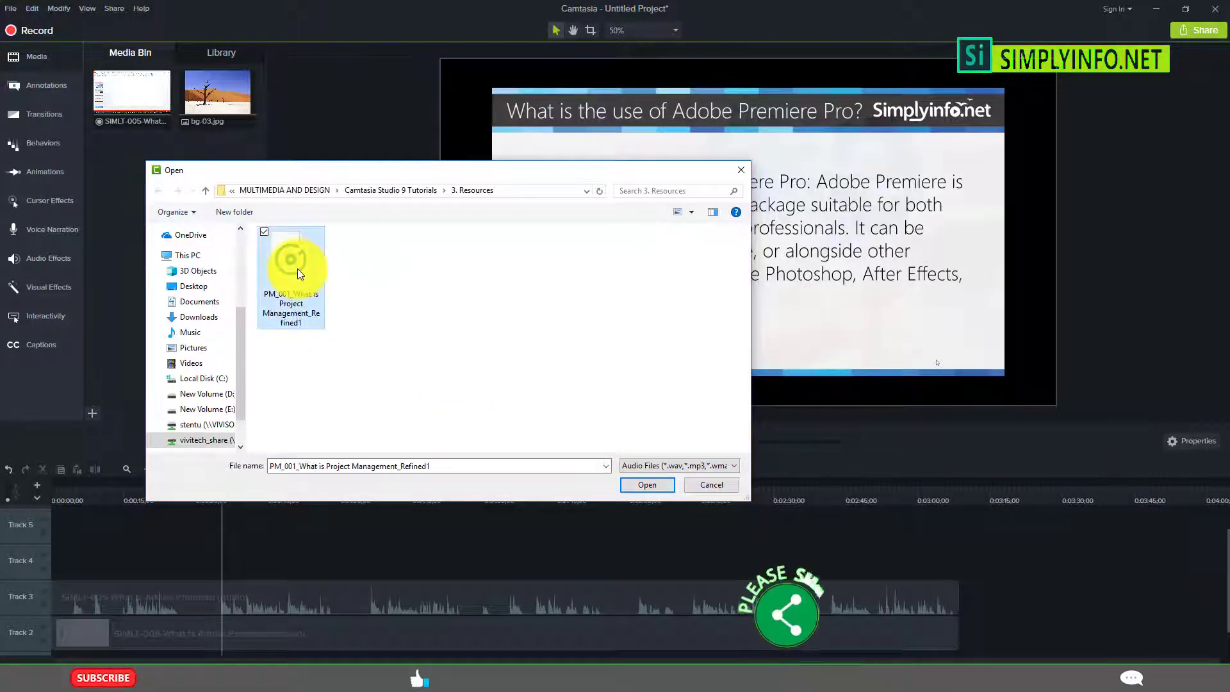
pyautogui.click(641, 485)
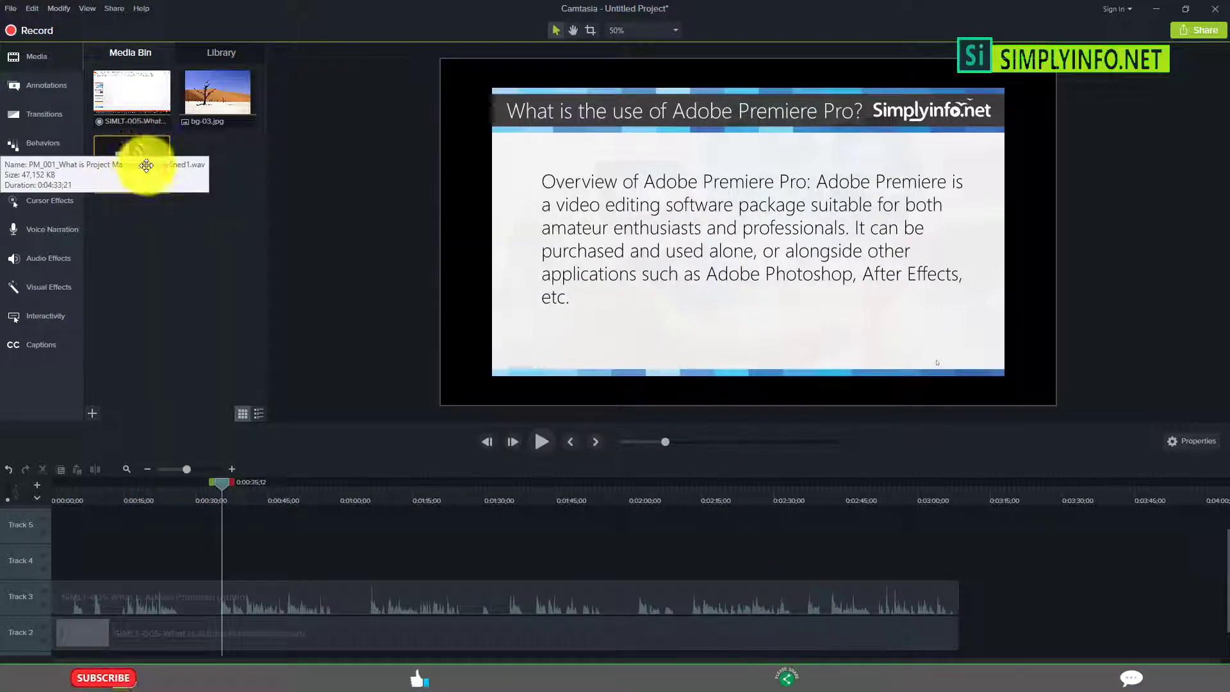
# Filter the import file list to video files and import Stephen Hawking Biography into the media bin
pyautogui.rightClick(164, 246)
pyautogui.click(215, 256)
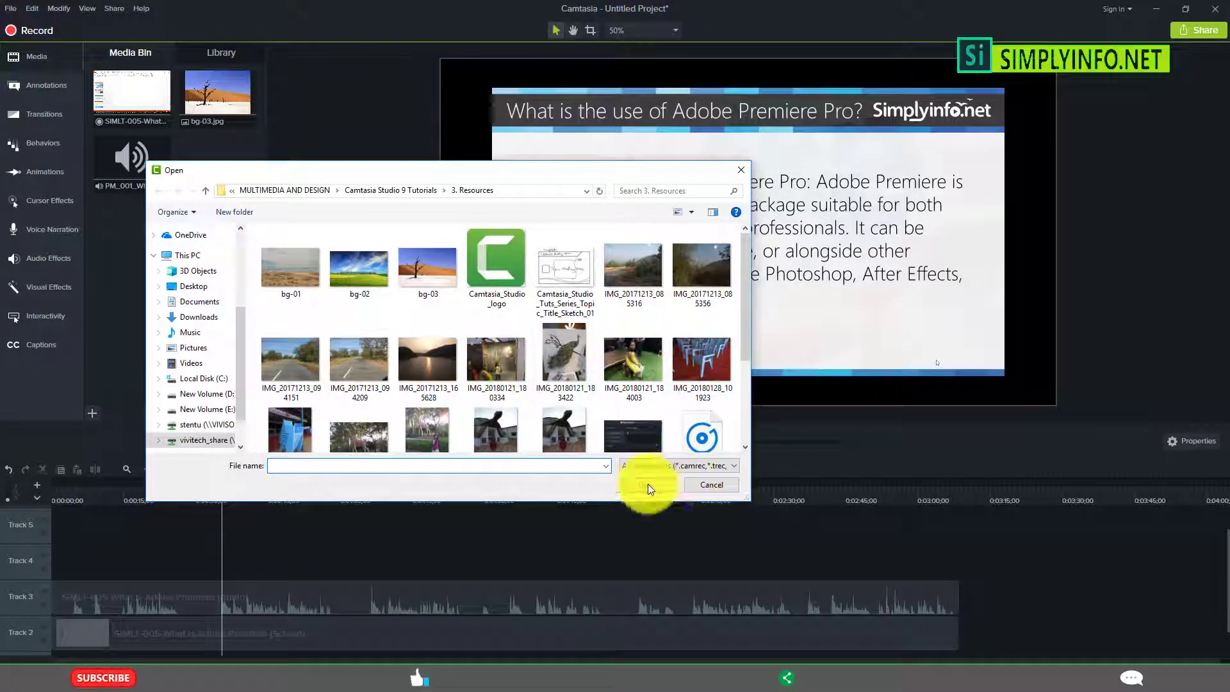
pyautogui.click(634, 466)
pyautogui.click(631, 507)
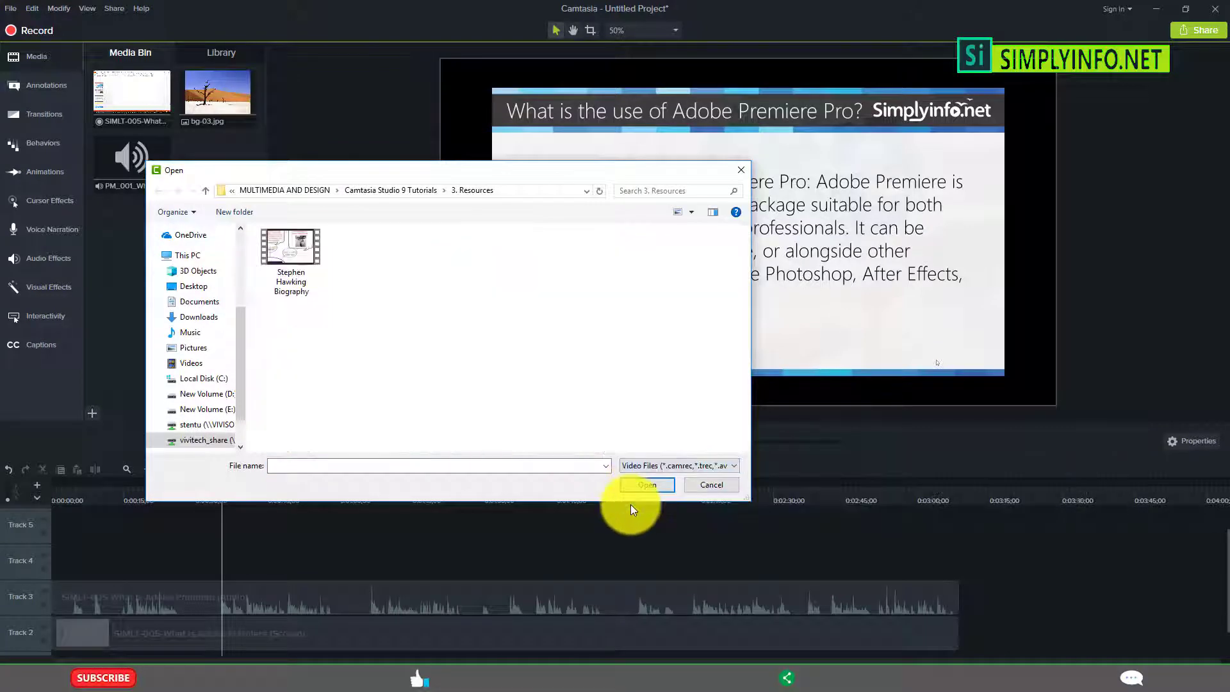
pyautogui.click(303, 265)
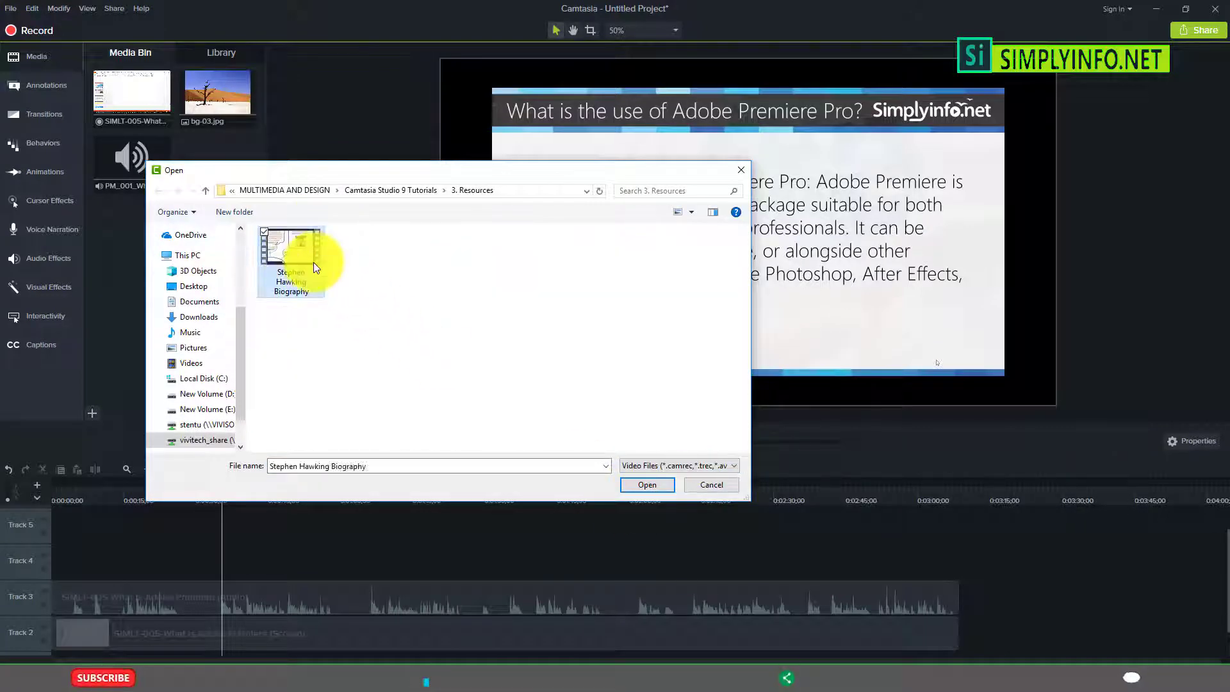
pyautogui.click(641, 485)
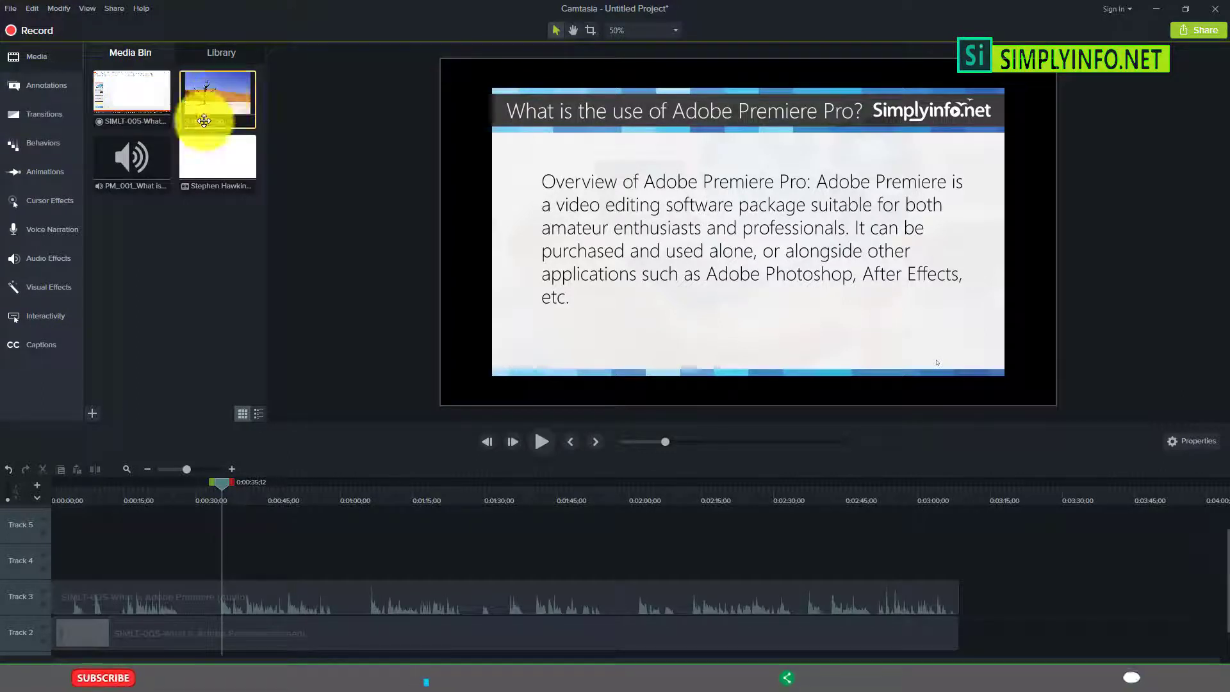
pyautogui.click(134, 165)
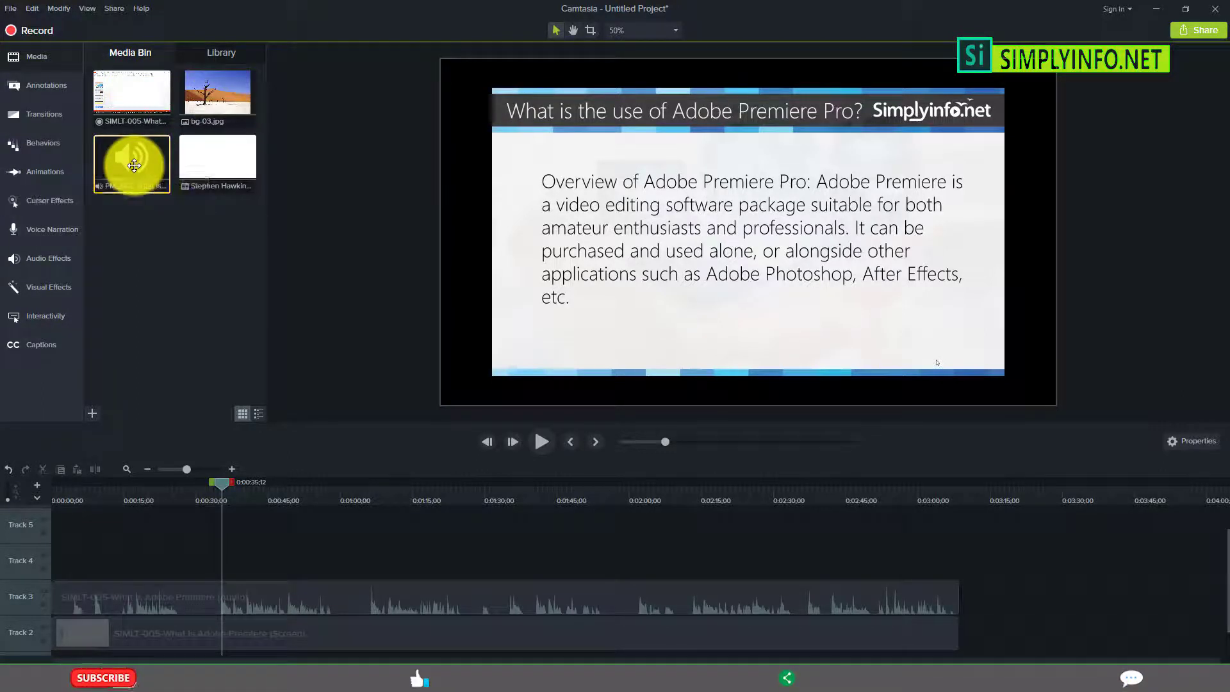
pyautogui.click(223, 164)
pyautogui.moveTo(130, 225); pyautogui.dragTo(242, 75)
pyautogui.click(142, 340)
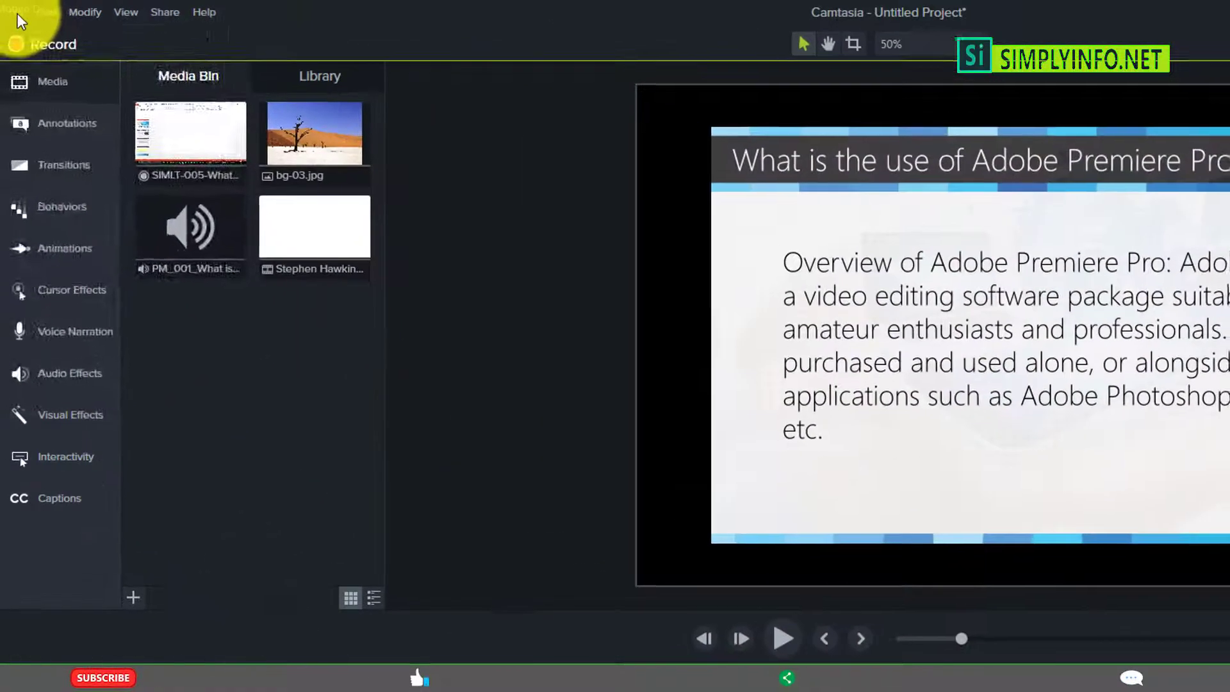
# Open the Google Drive import option to view its sign-in window, and cancel without signing in
pyautogui.click(11, 9)
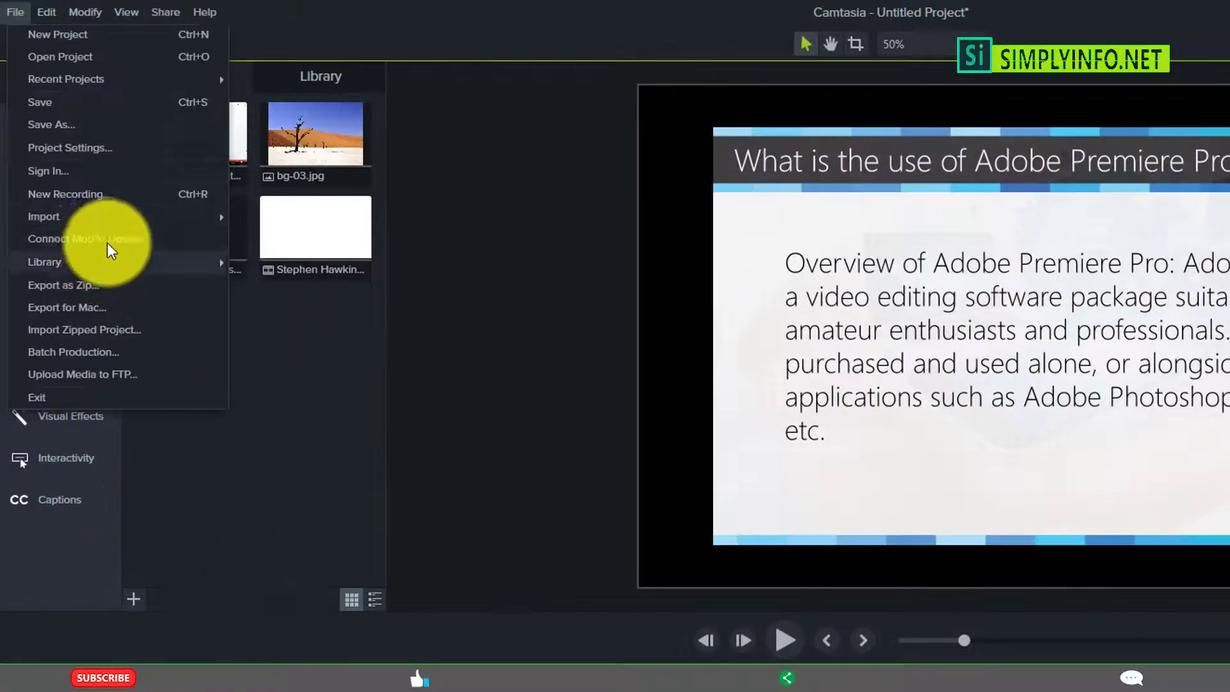
pyautogui.moveTo(215, 228)
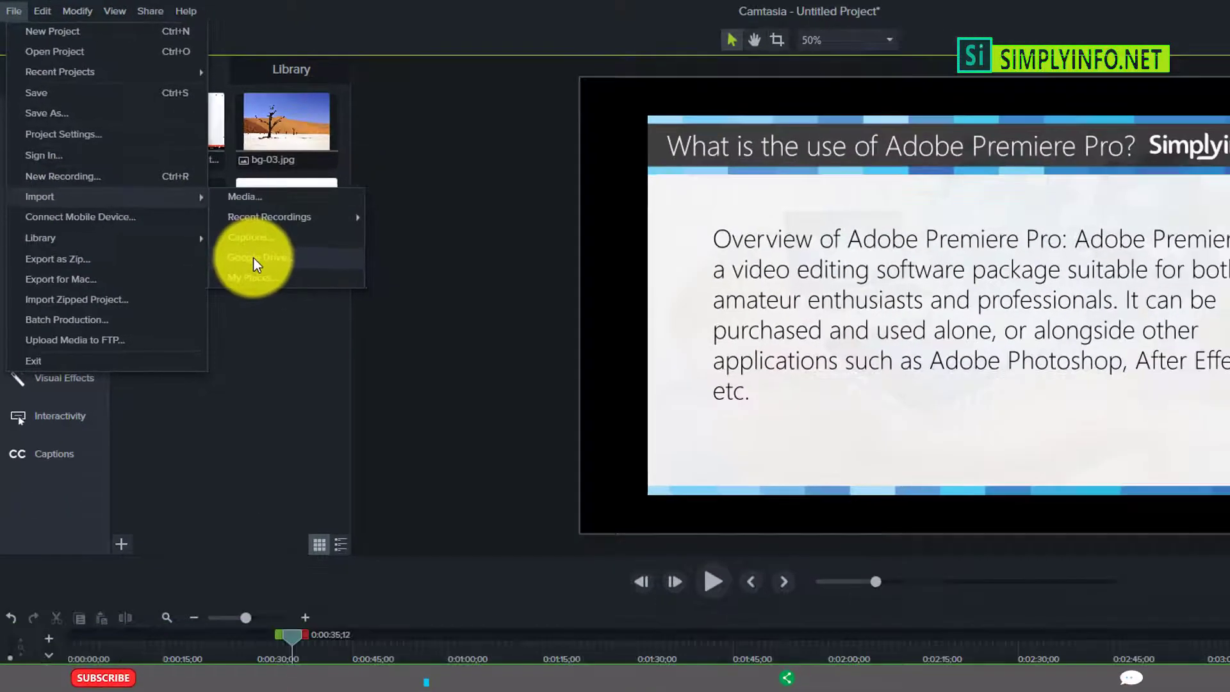
pyautogui.click(277, 286)
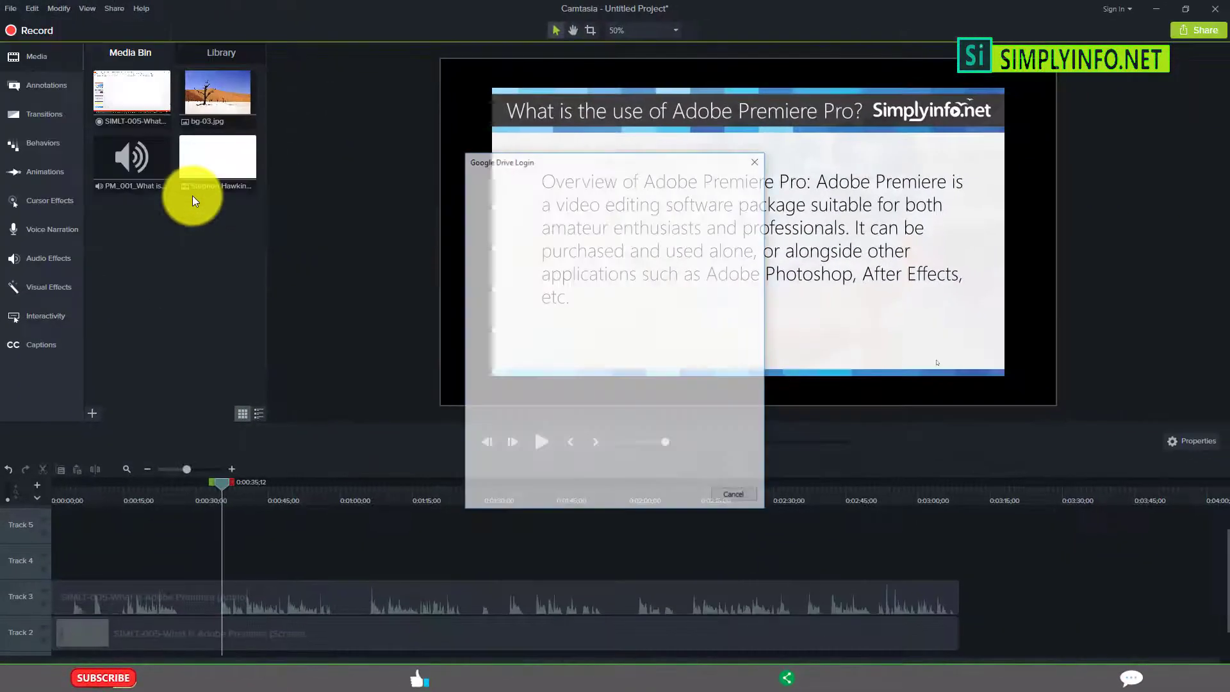
pyautogui.moveTo(617, 161); pyautogui.dragTo(520, 194)
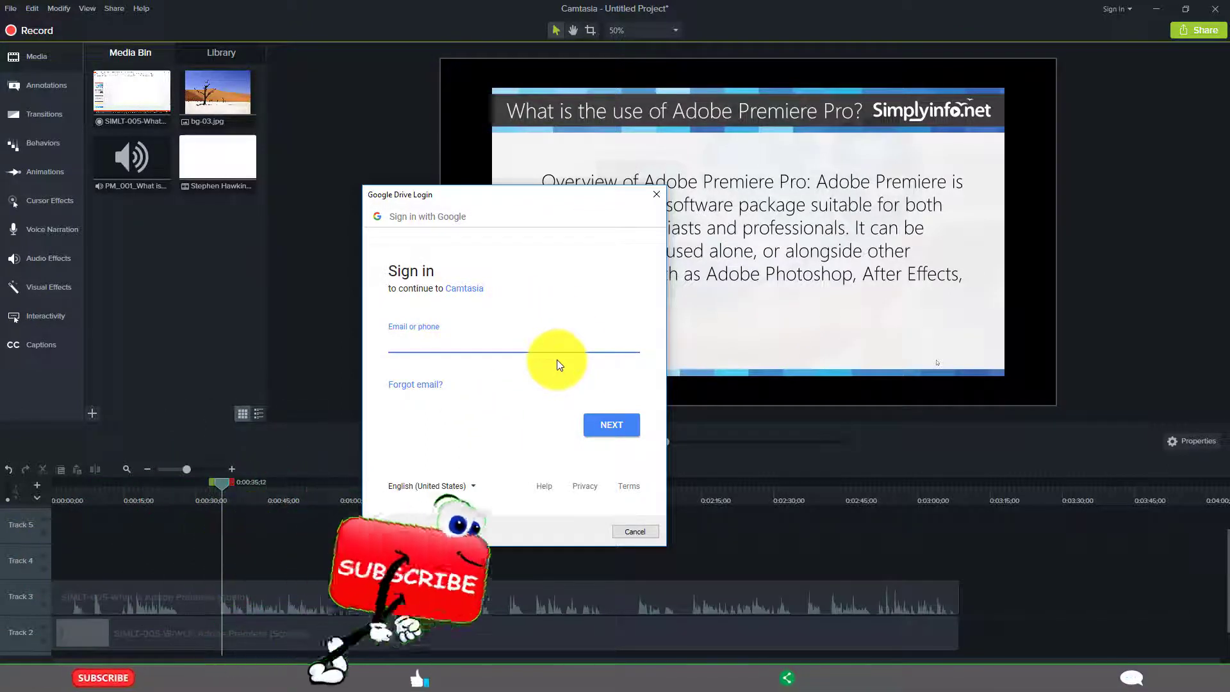
pyautogui.click(628, 532)
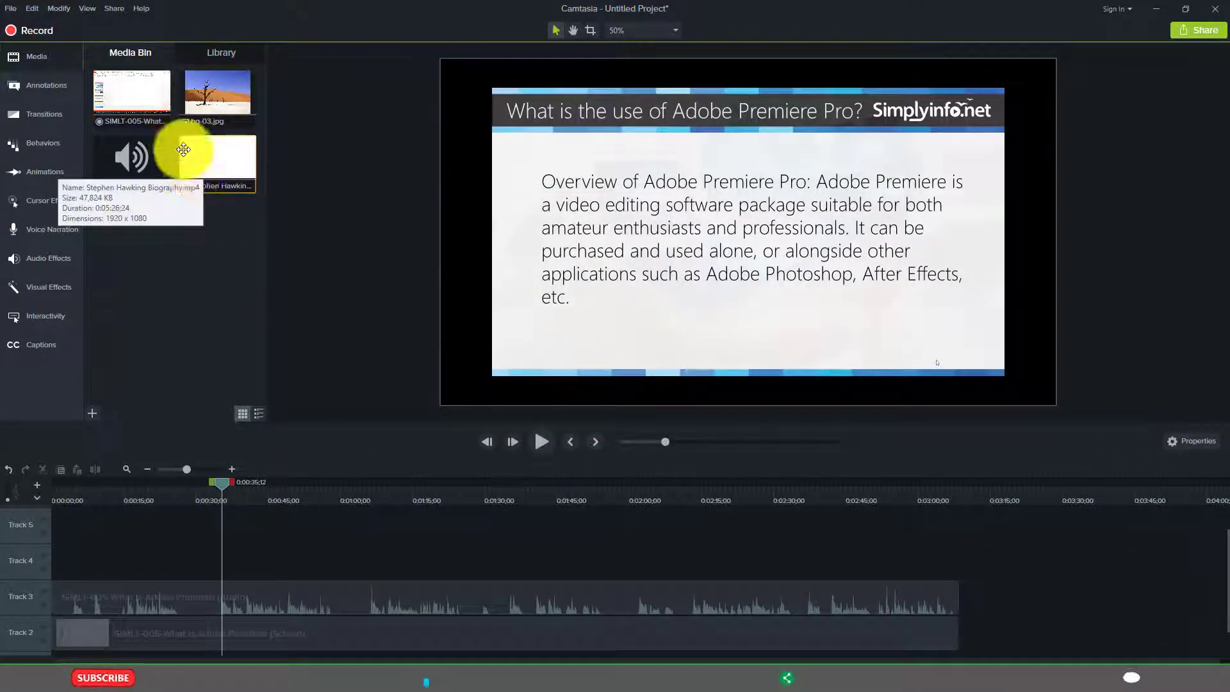
# Sort the items in the media bin by name
pyautogui.click(185, 248)
pyautogui.rightClick(181, 228)
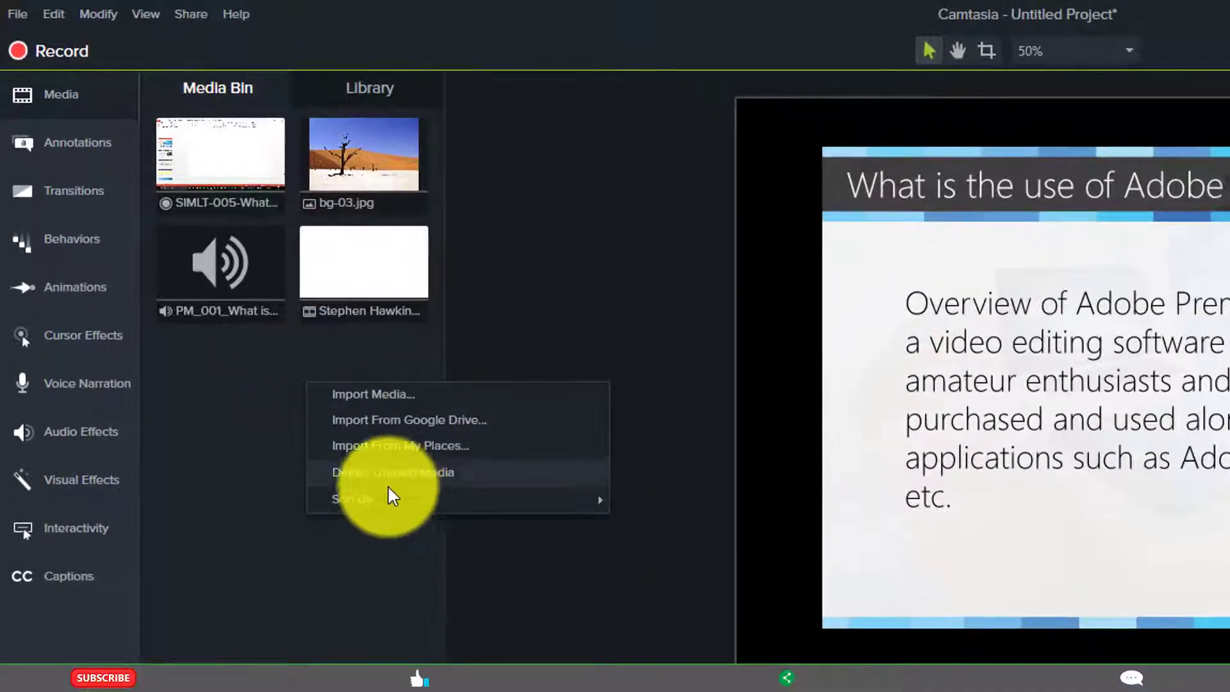
pyautogui.moveTo(403, 512)
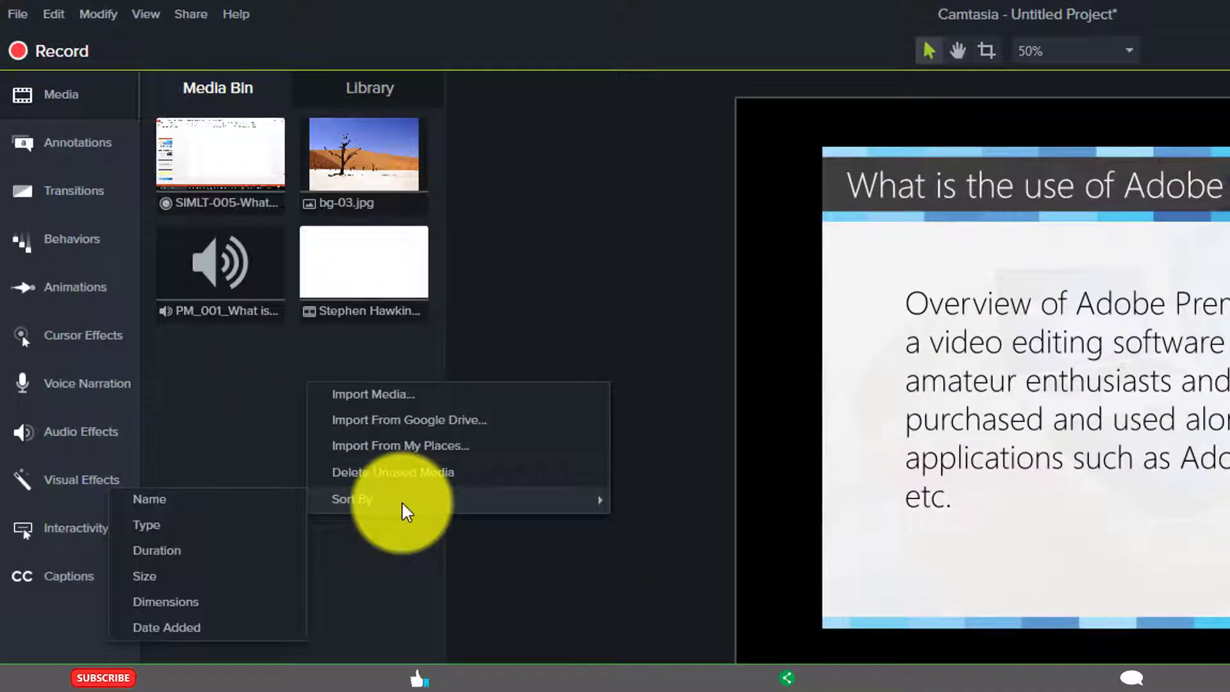
pyautogui.click(162, 506)
pyautogui.rightClick(296, 515)
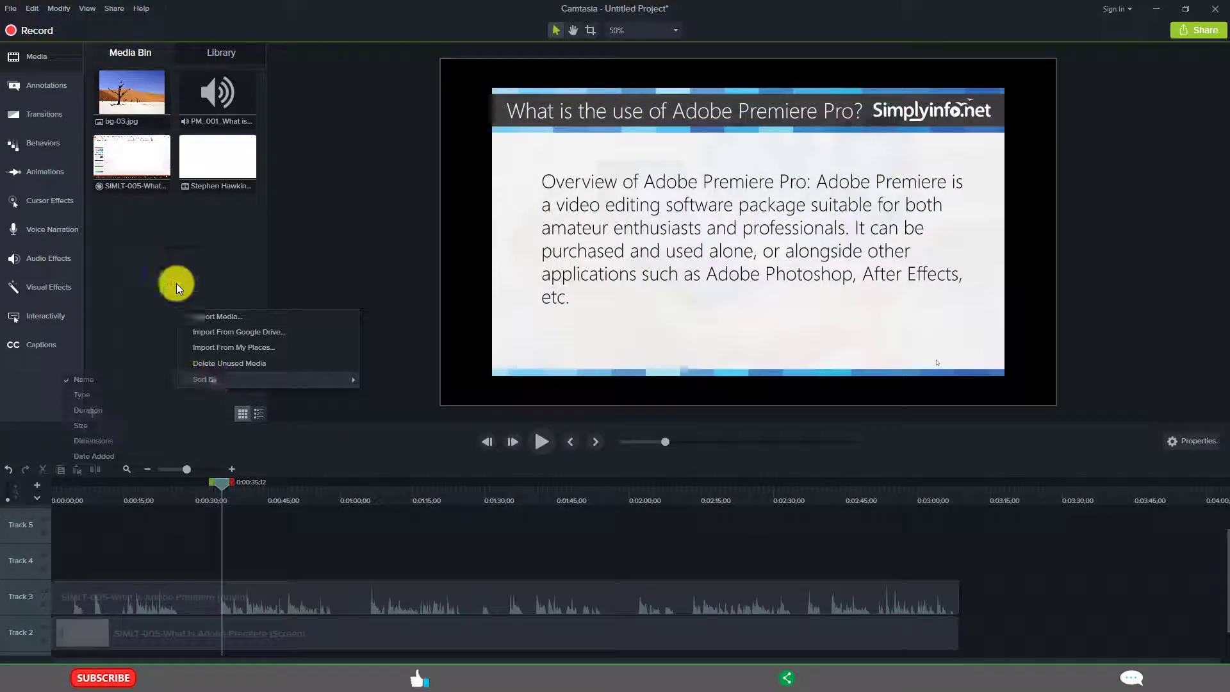
pyautogui.click(225, 341)
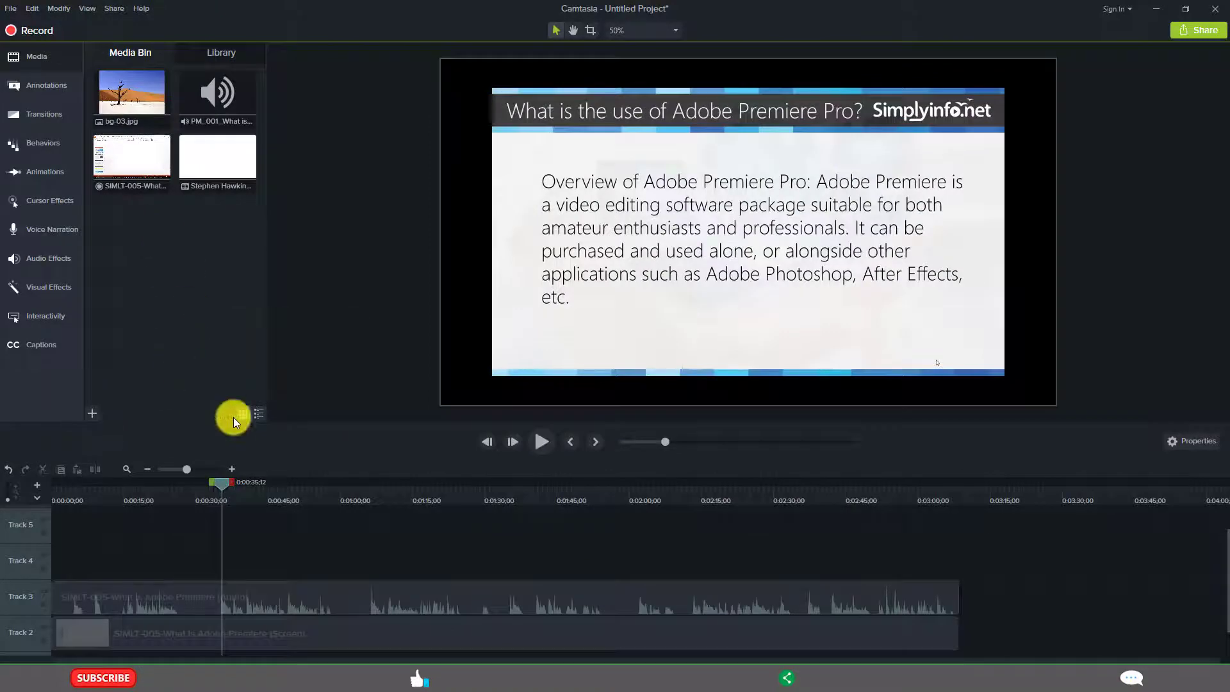
# Compare the list and thumbnail views of the media bin, ending in the list view
pyautogui.click(257, 413)
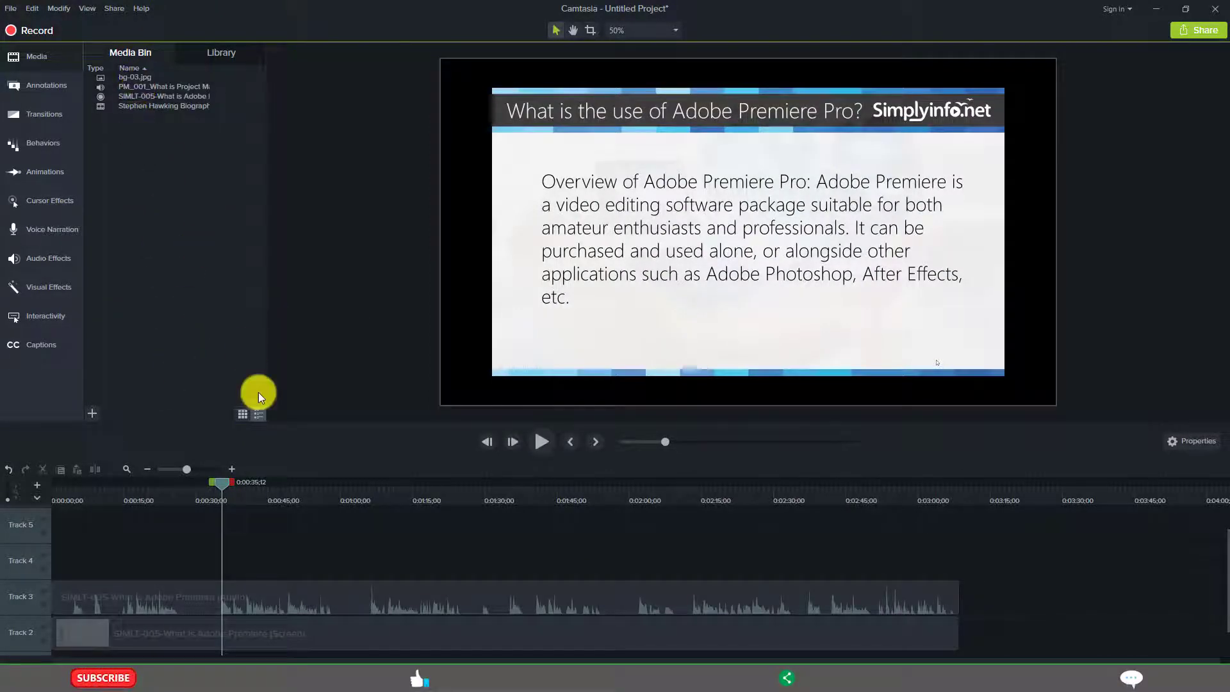
pyautogui.click(243, 414)
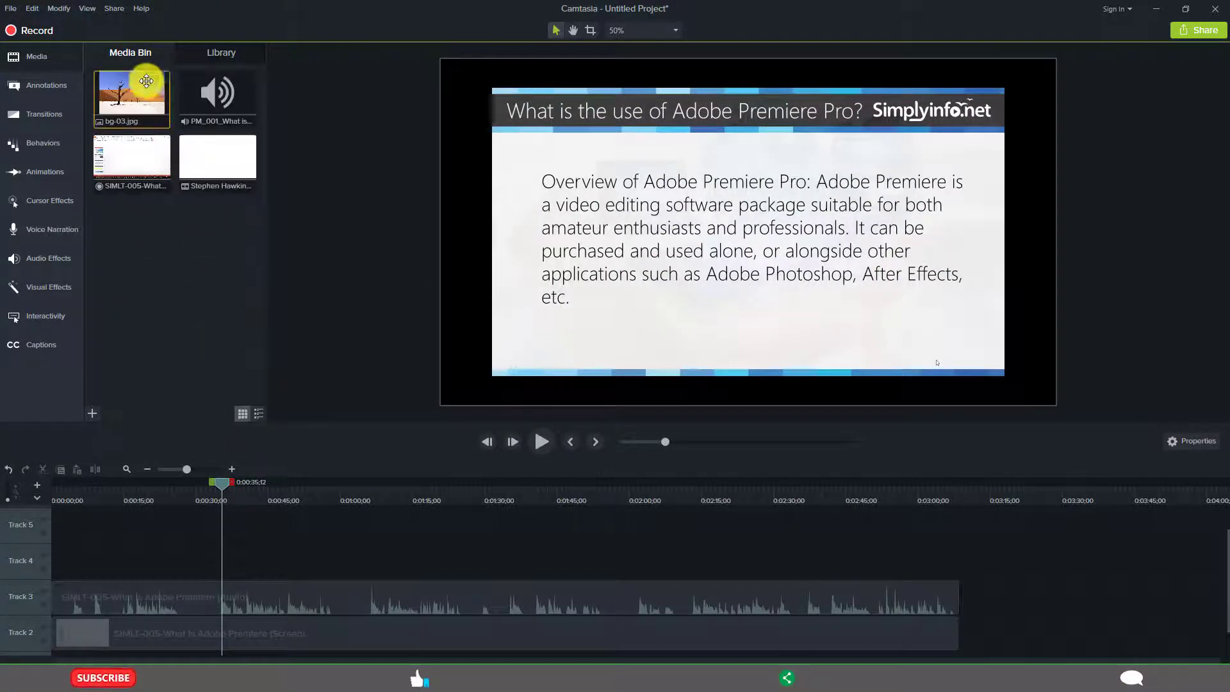
pyautogui.click(259, 414)
pyautogui.click(241, 413)
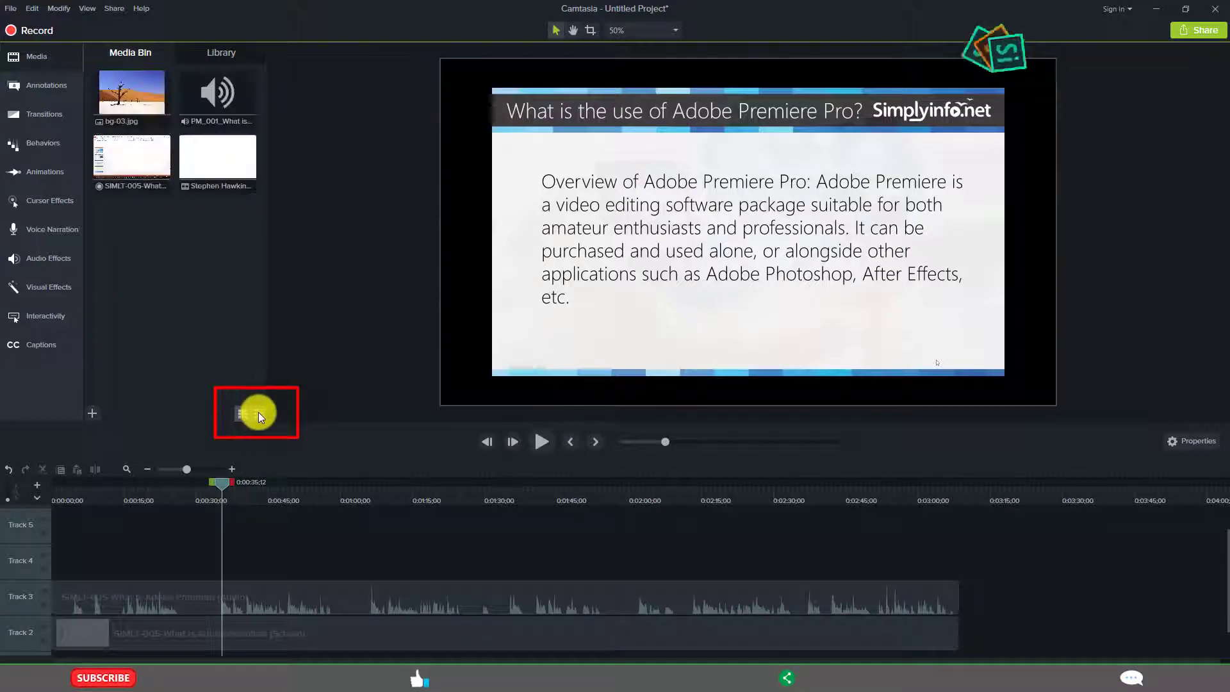
pyautogui.click(259, 414)
pyautogui.click(242, 413)
pyautogui.click(259, 414)
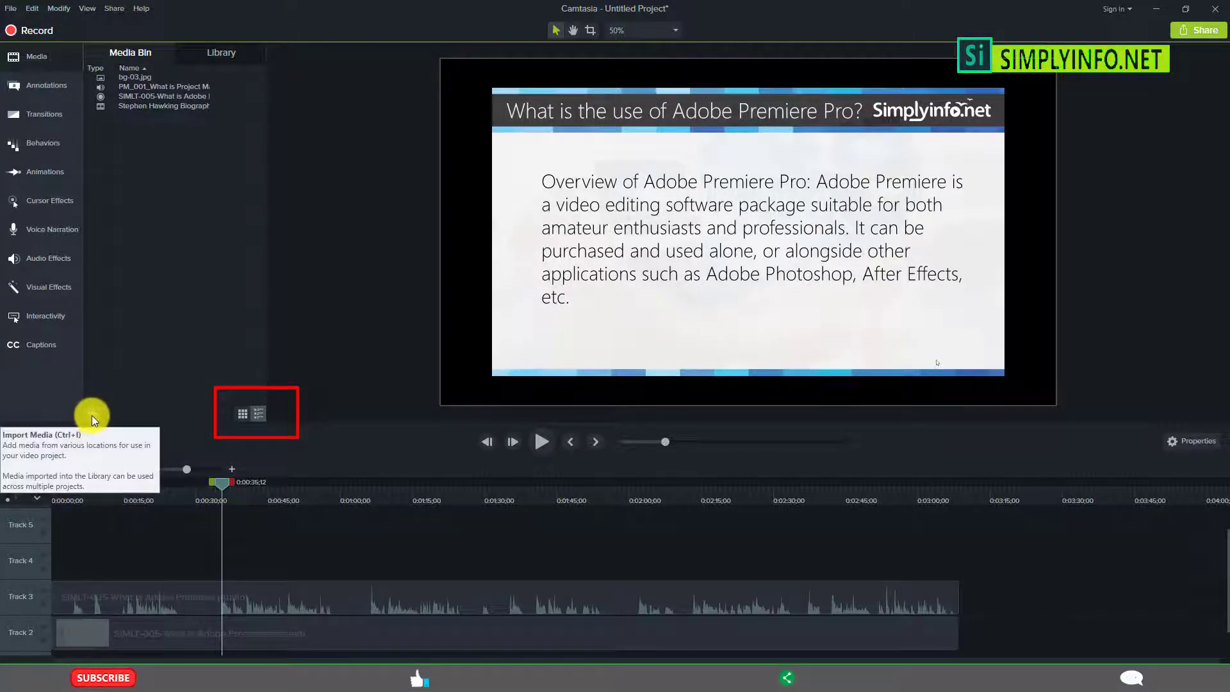
pyautogui.click(91, 414)
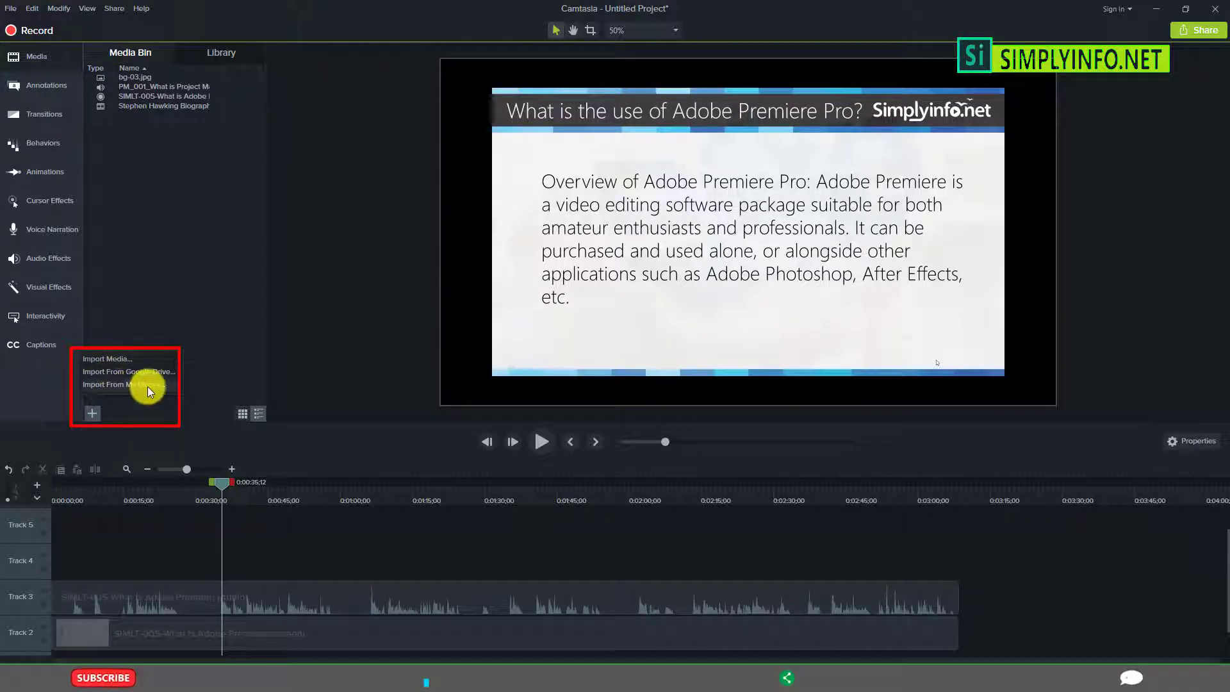
pyautogui.click(102, 358)
pyautogui.click(742, 169)
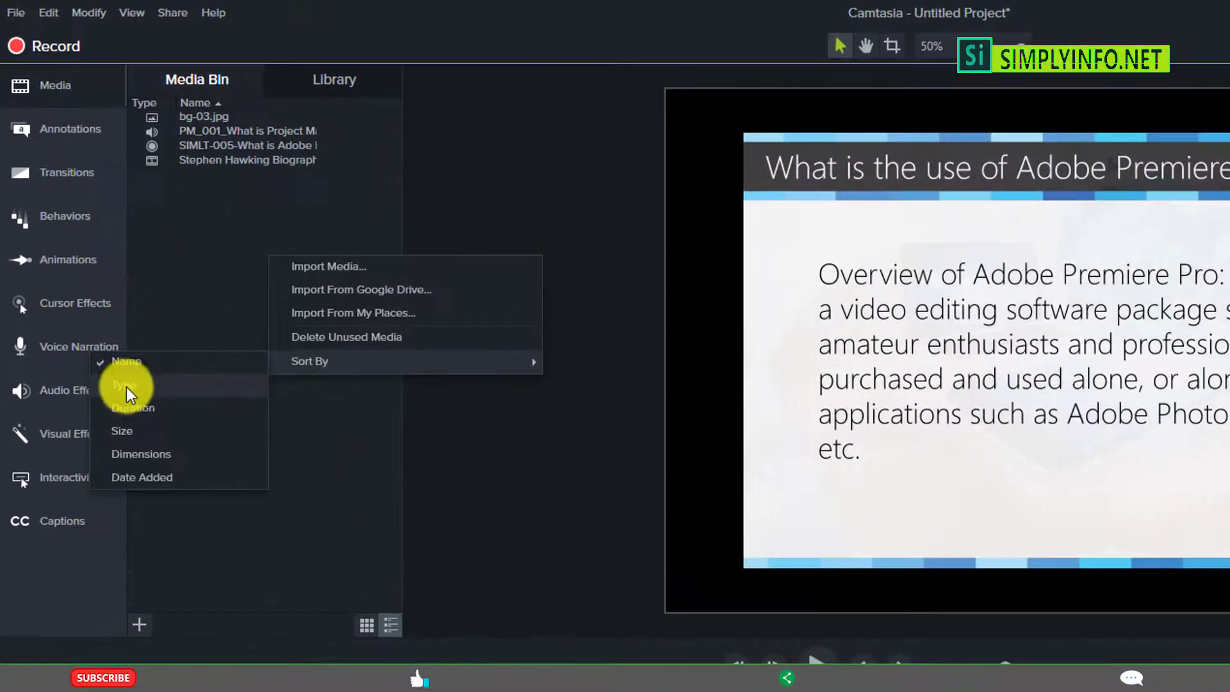
# Sort the media bin by type and again by duration
pyautogui.click(125, 387)
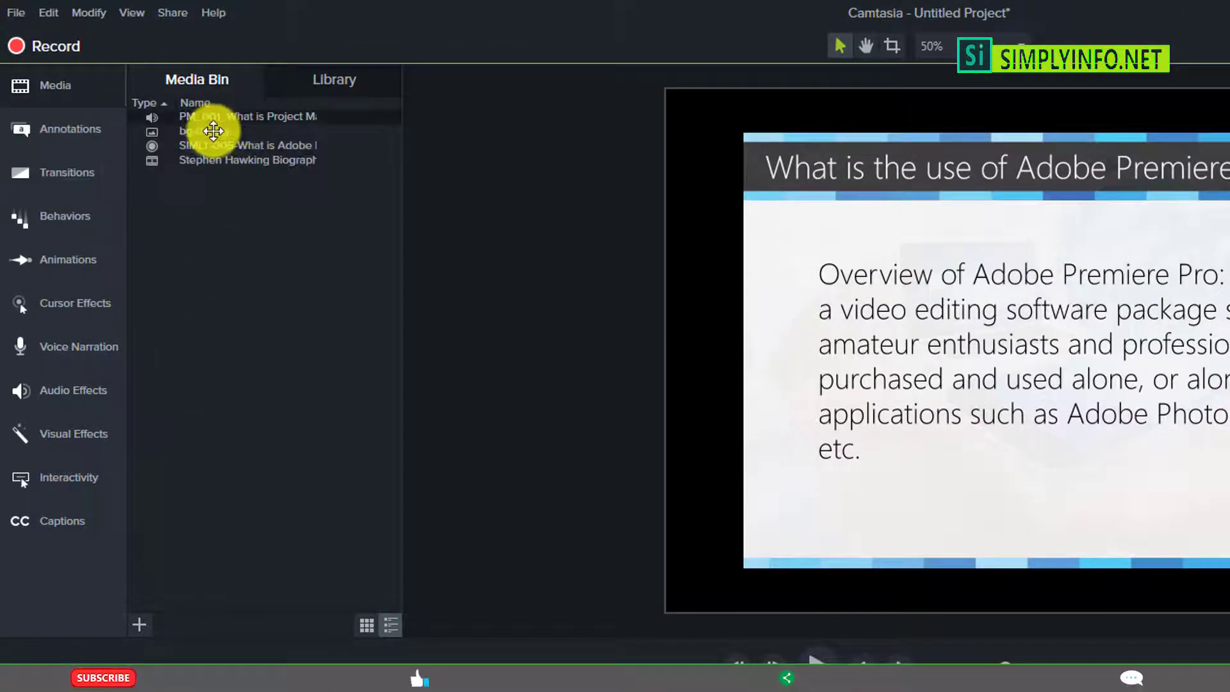
pyautogui.rightClick(221, 314)
pyautogui.moveTo(278, 422)
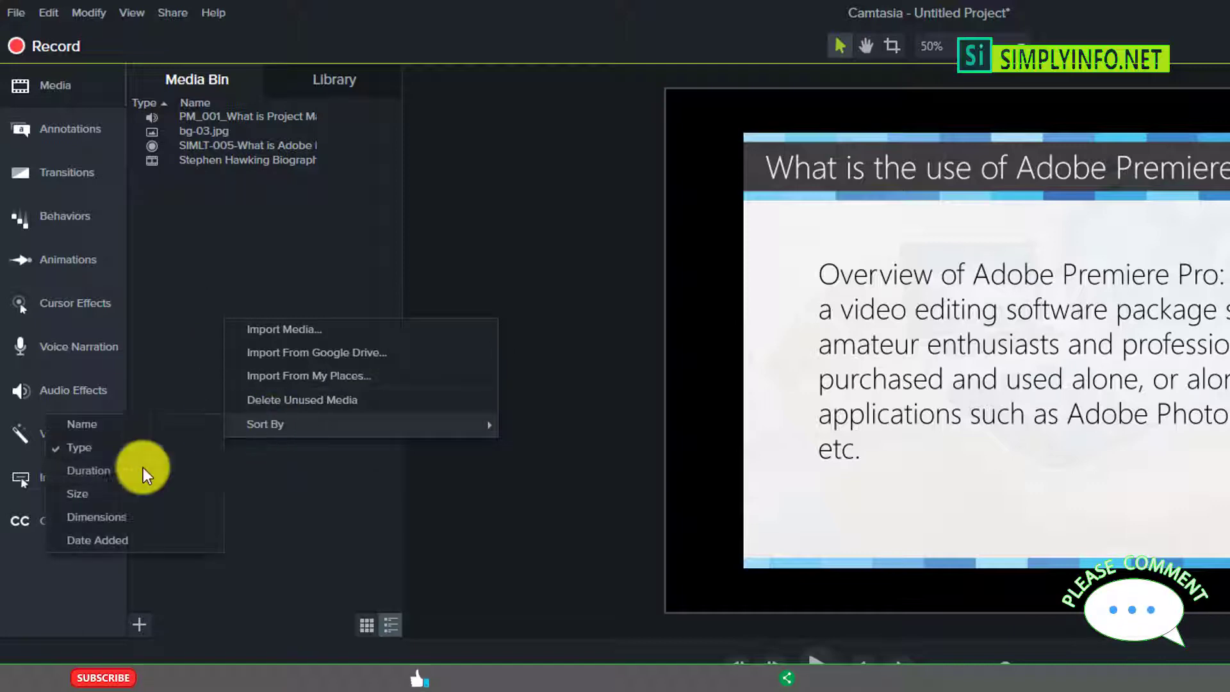
pyautogui.click(94, 471)
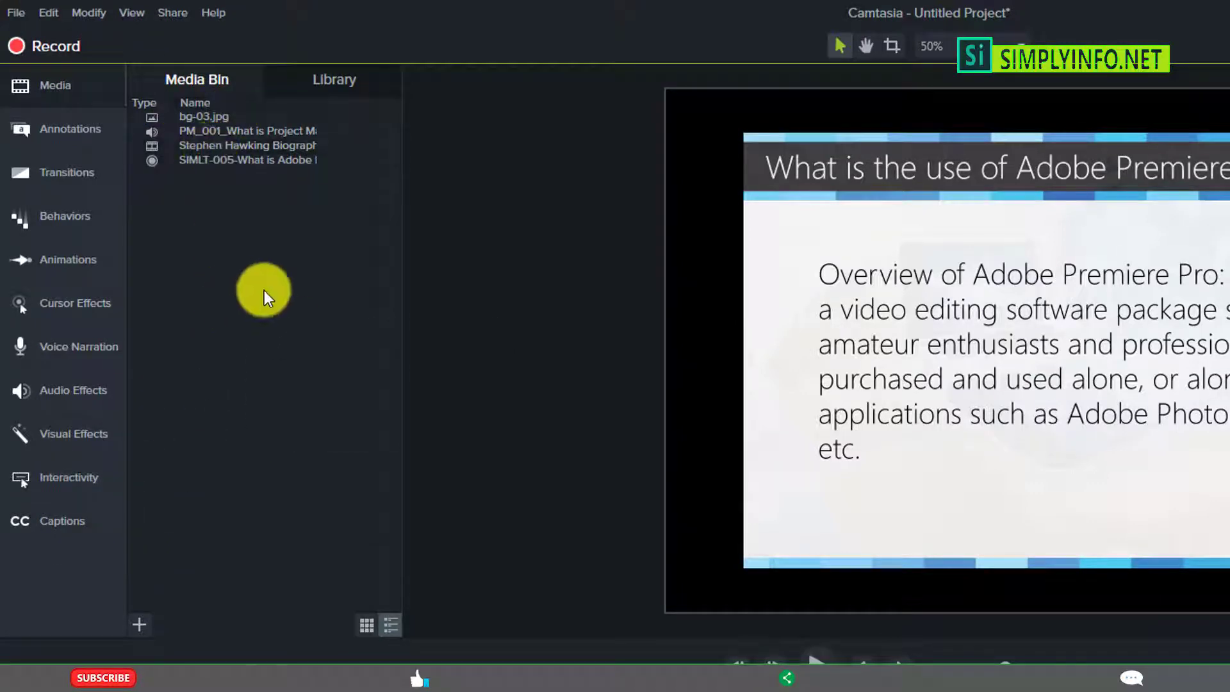
# Sort the media bin by dimensions and switch it to the thumbnail view
pyautogui.rightClick(279, 335)
pyautogui.moveTo(344, 443)
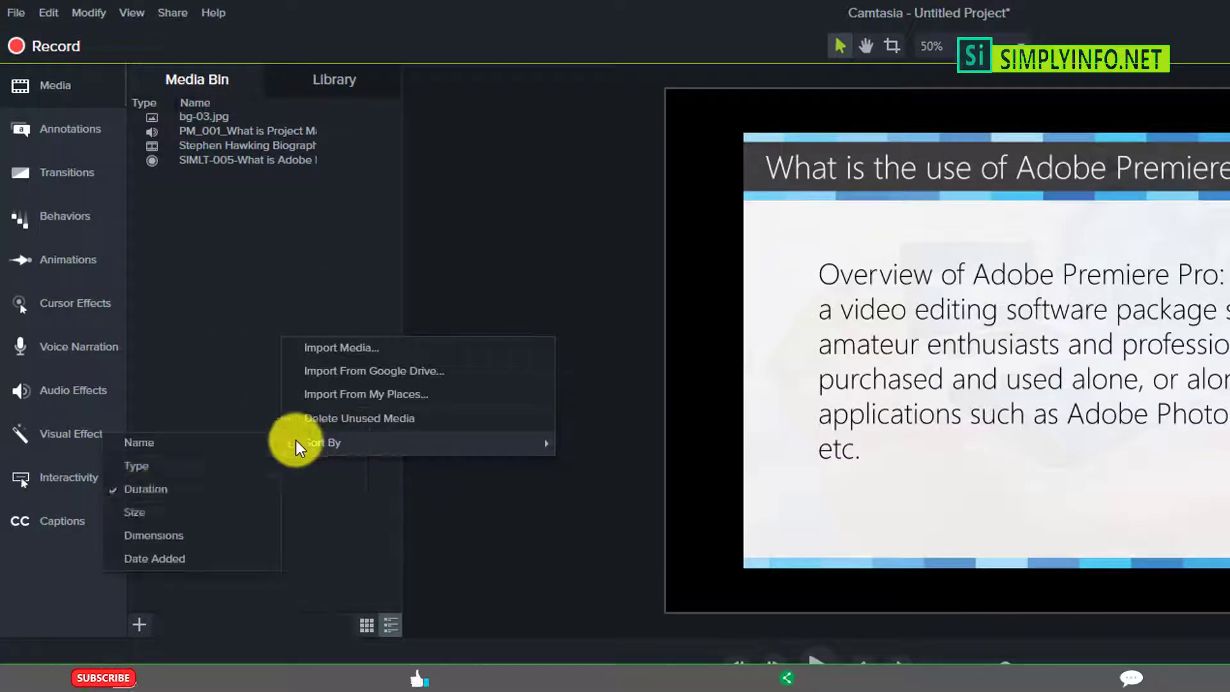
pyautogui.click(152, 537)
pyautogui.rightClick(248, 376)
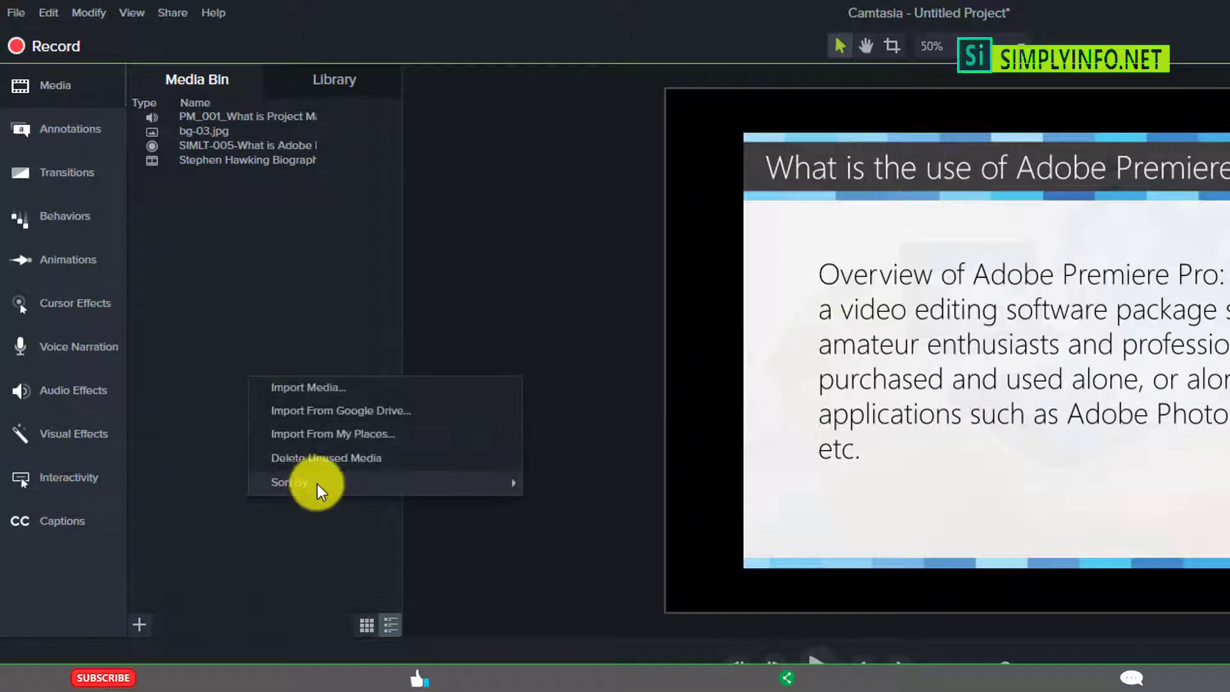
pyautogui.moveTo(324, 483)
pyautogui.click(368, 621)
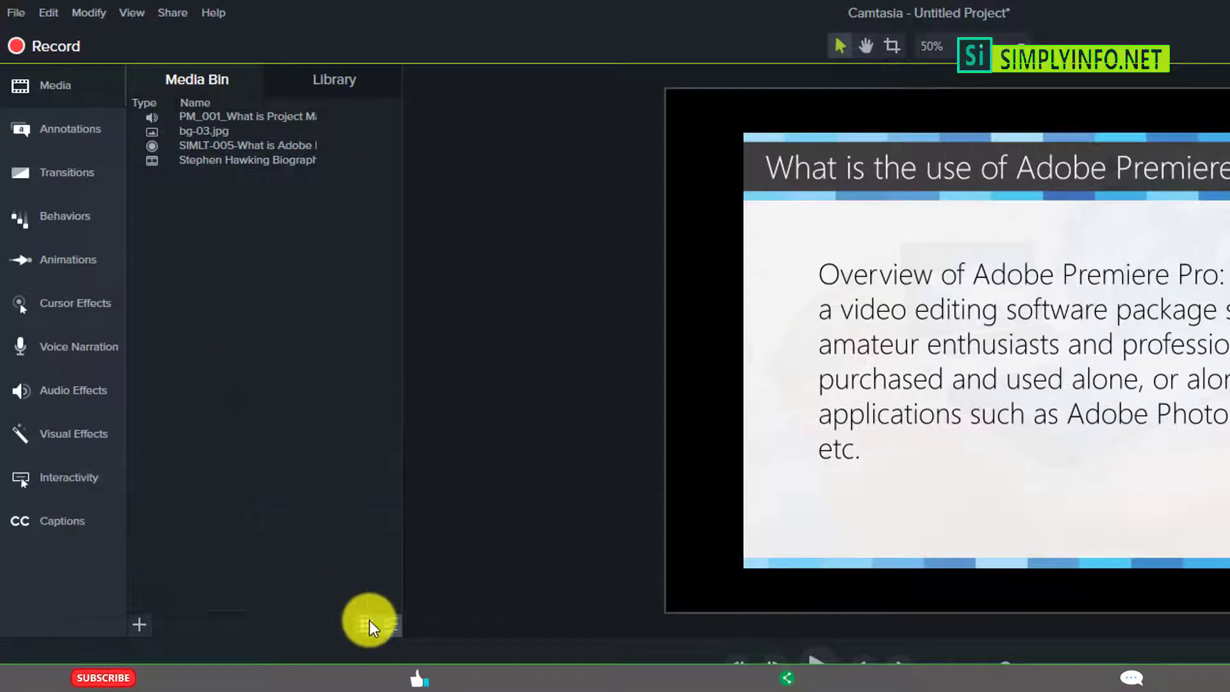
pyautogui.click(367, 623)
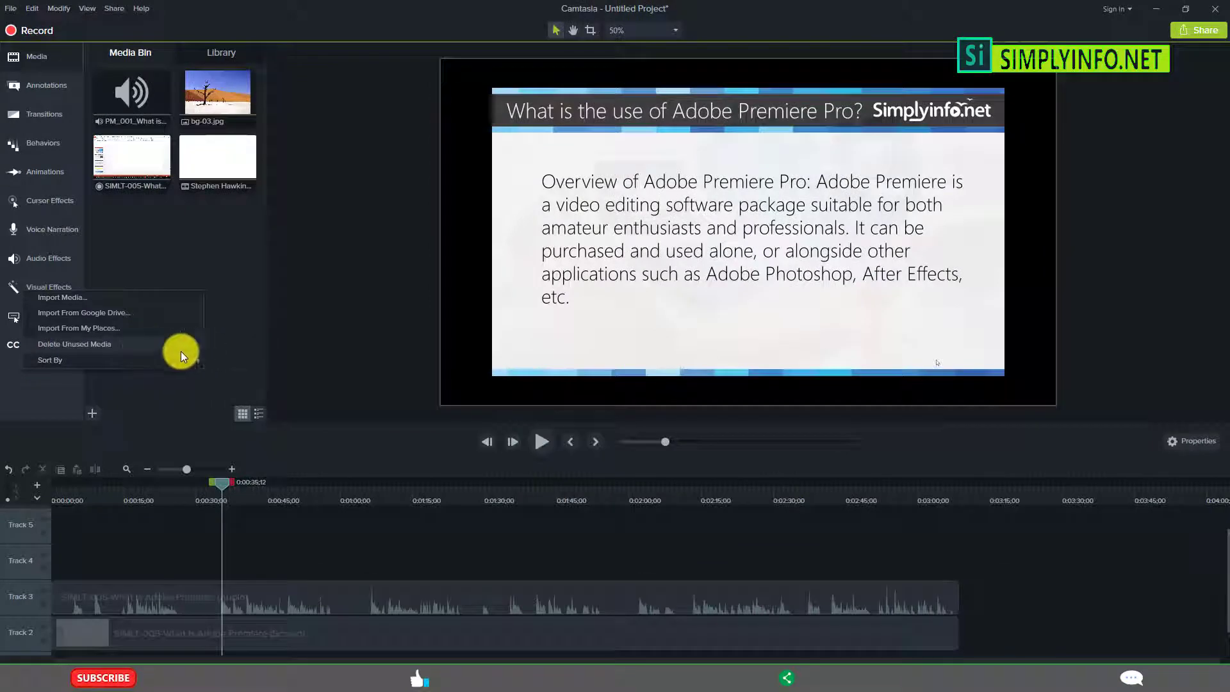
# Place the bg-03.jpg image on Track 4 of the timeline, with the Stephen Hawking Biography video after it on the same track
pyautogui.moveTo(115, 427)
pyautogui.click(194, 239)
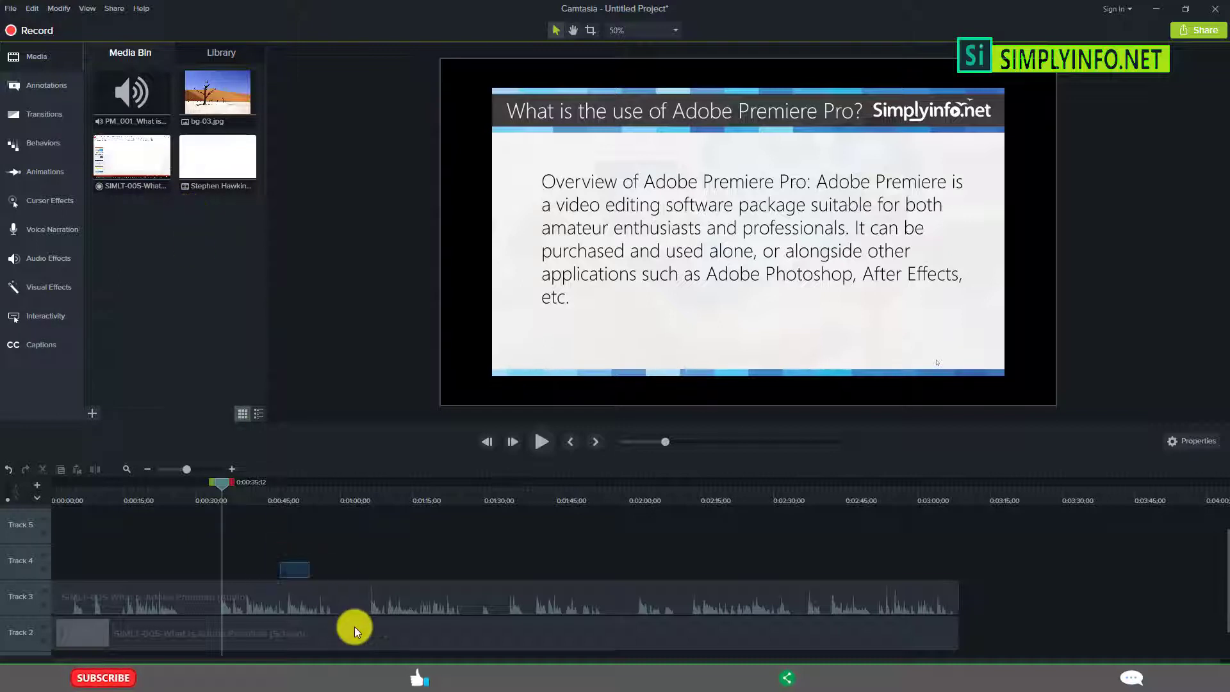
pyautogui.click(355, 627)
pyautogui.click(132, 89)
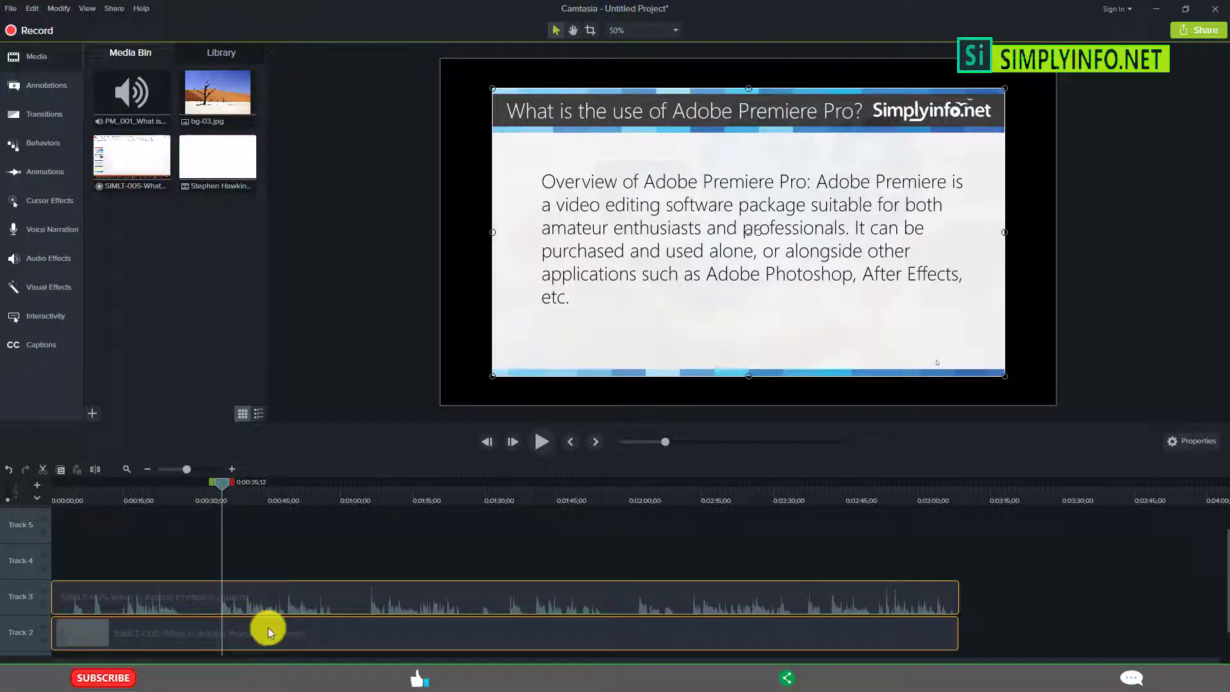
pyautogui.moveTo(209, 93); pyautogui.dragTo(398, 597)
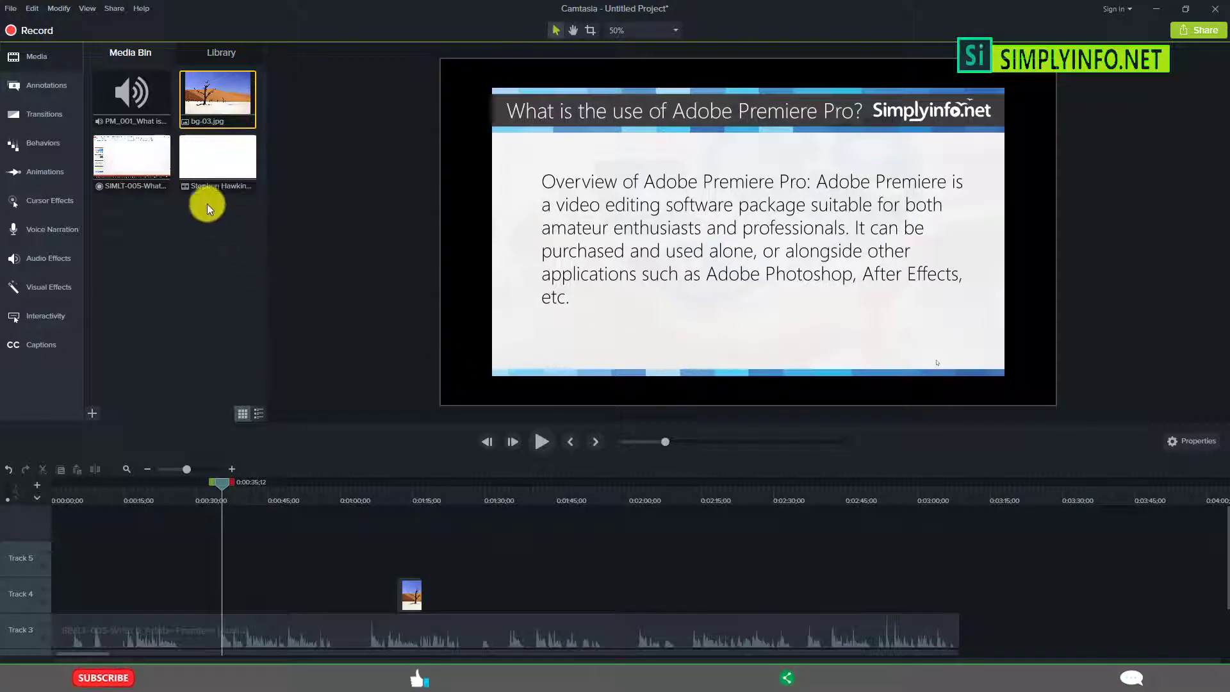
pyautogui.moveTo(200, 164); pyautogui.dragTo(465, 596)
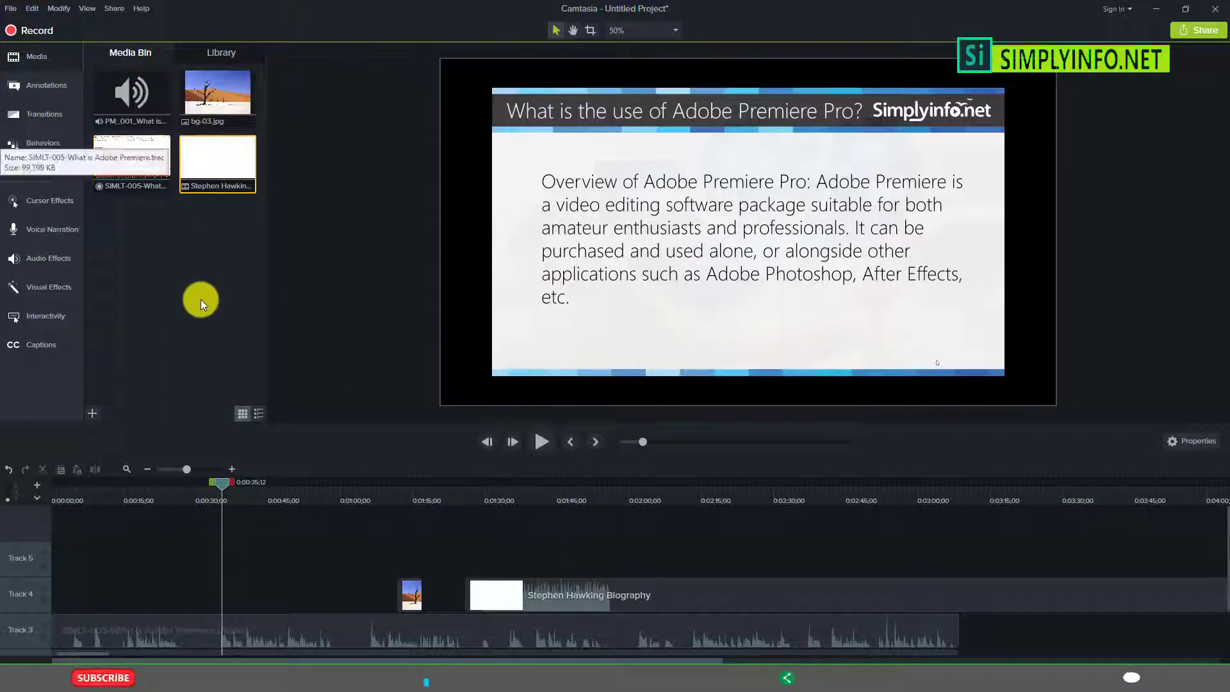
# Delete all unused media from the media bin
pyautogui.rightClick(191, 246)
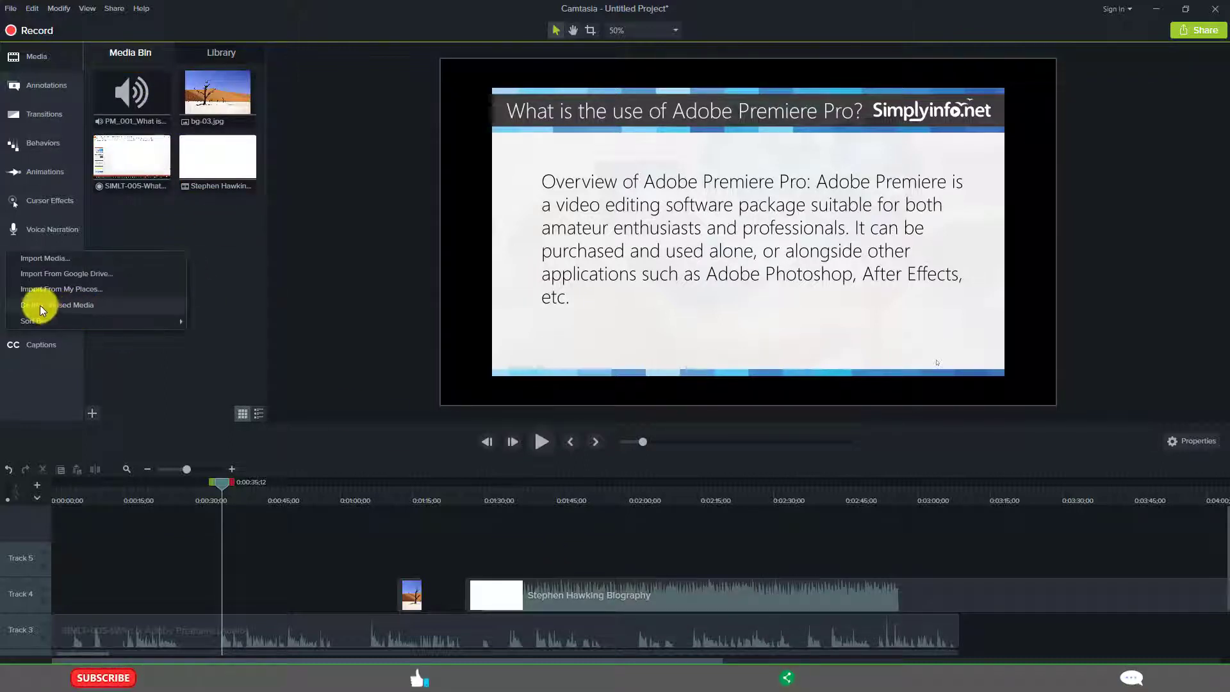
pyautogui.click(60, 305)
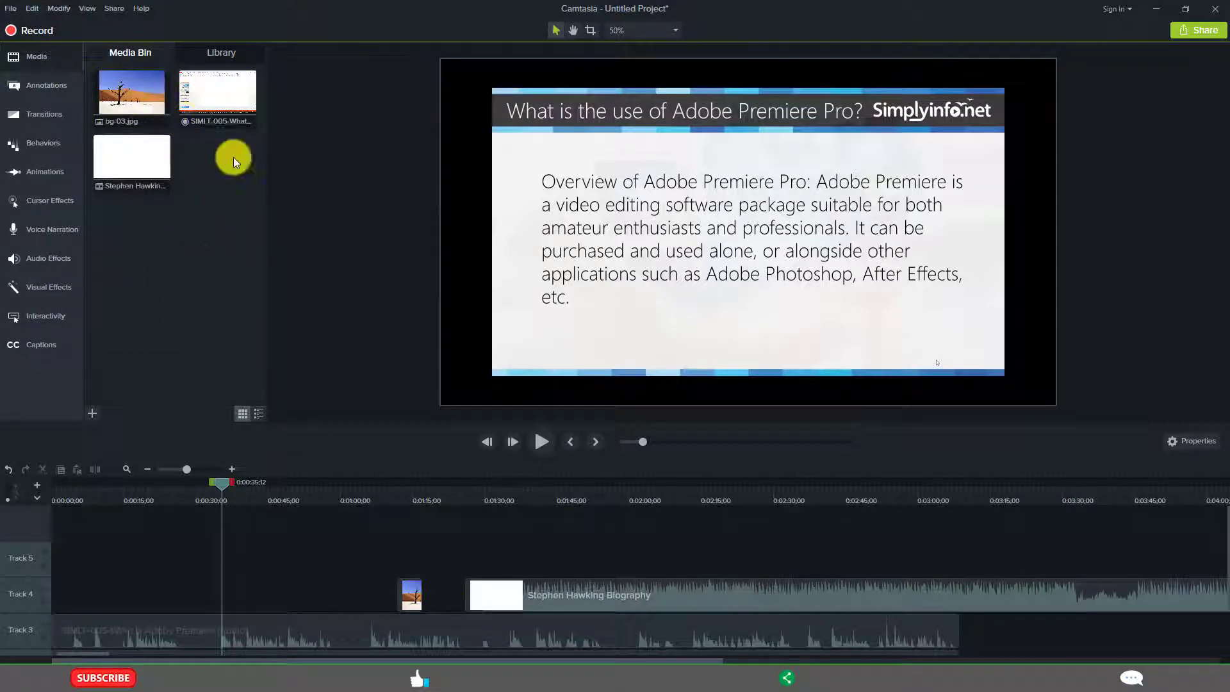
# Select the image, video and recording clips together on the timeline
pyautogui.moveTo(348, 551); pyautogui.dragTo(589, 648)
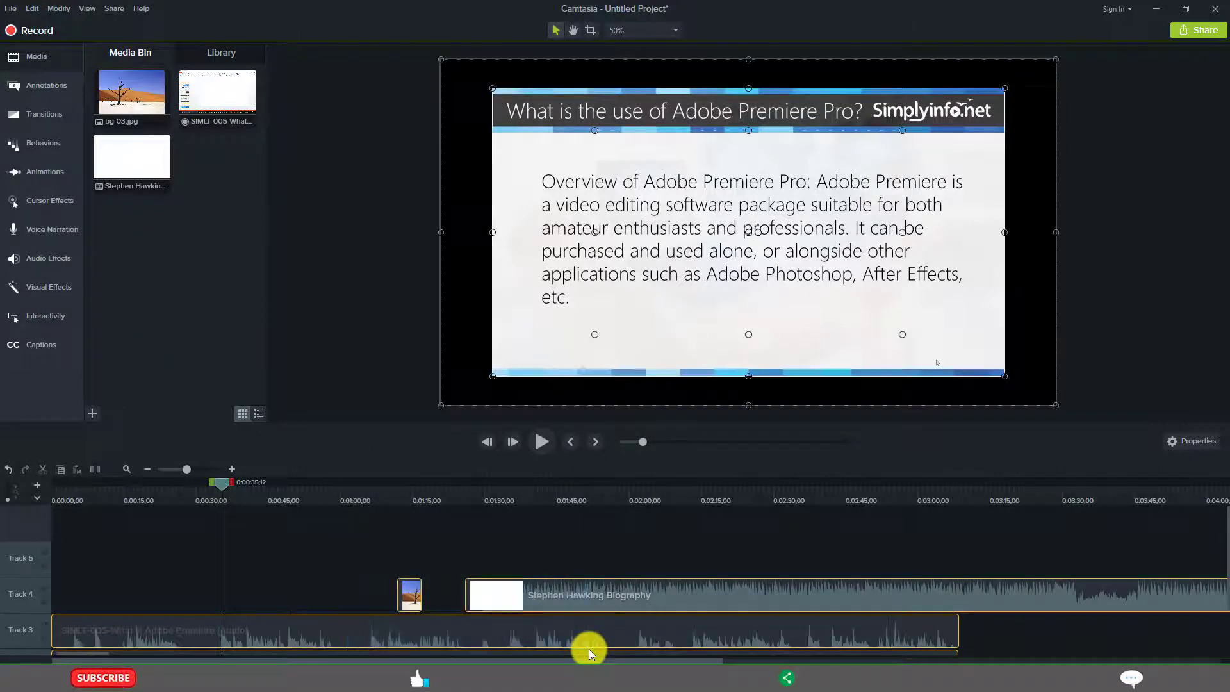